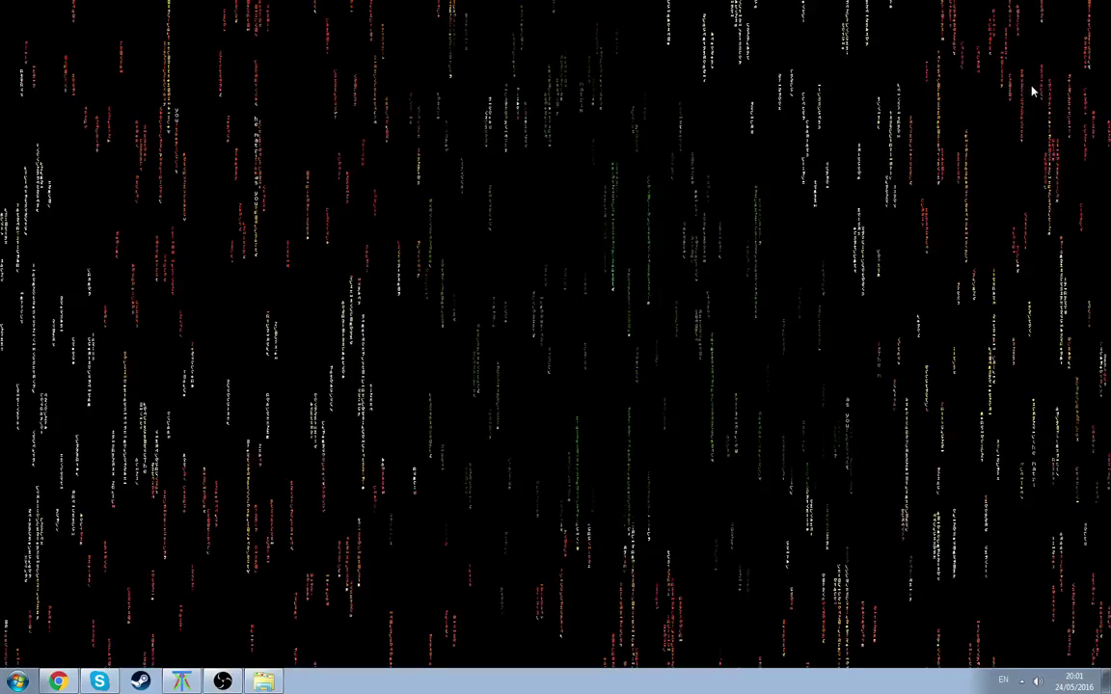
Open the Computer window showing the local disks and maximize it
{"action": "left_click", "coordinate": [12, 683]}
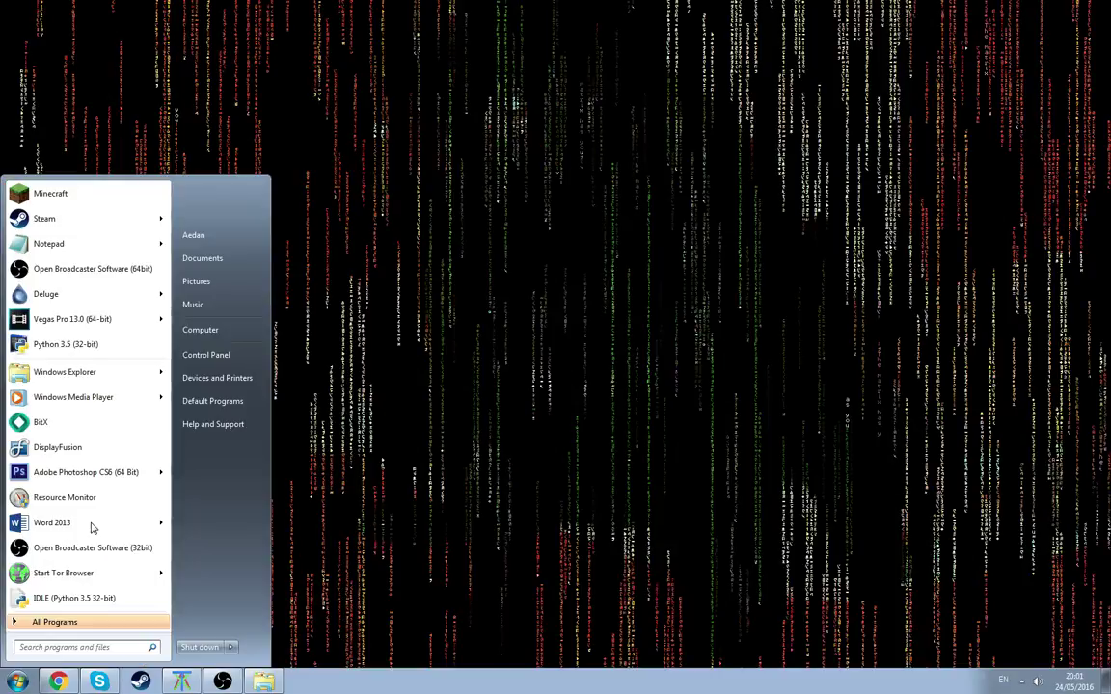
{"action": "left_click", "coordinate": [218, 329]}
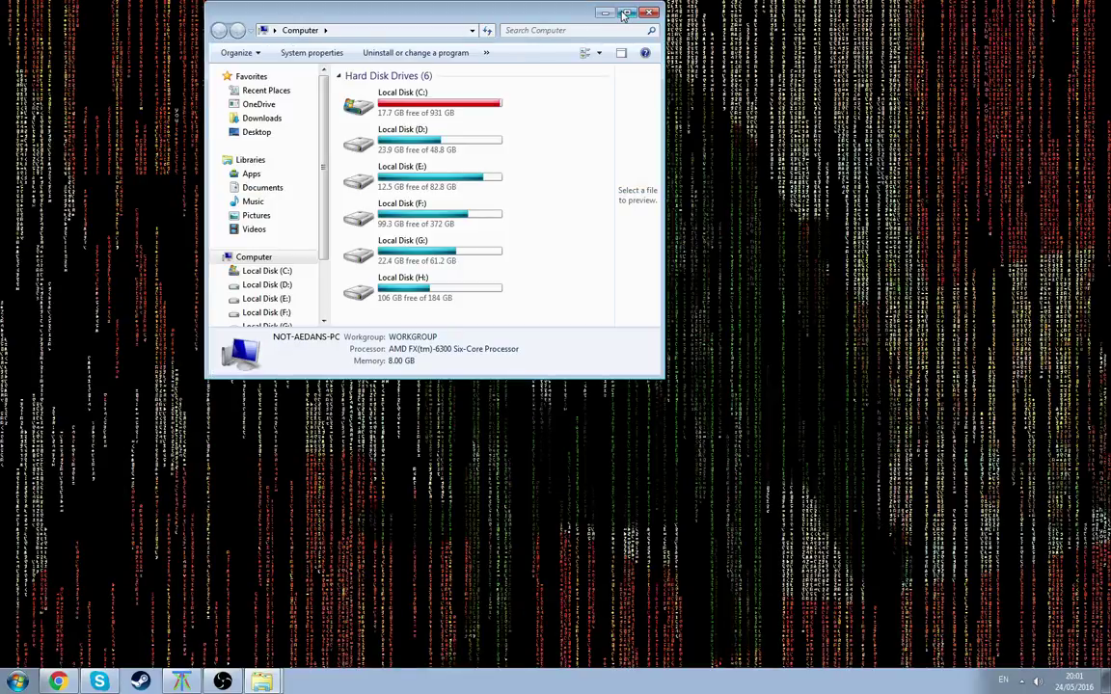
{"action": "left_click", "coordinate": [625, 12]}
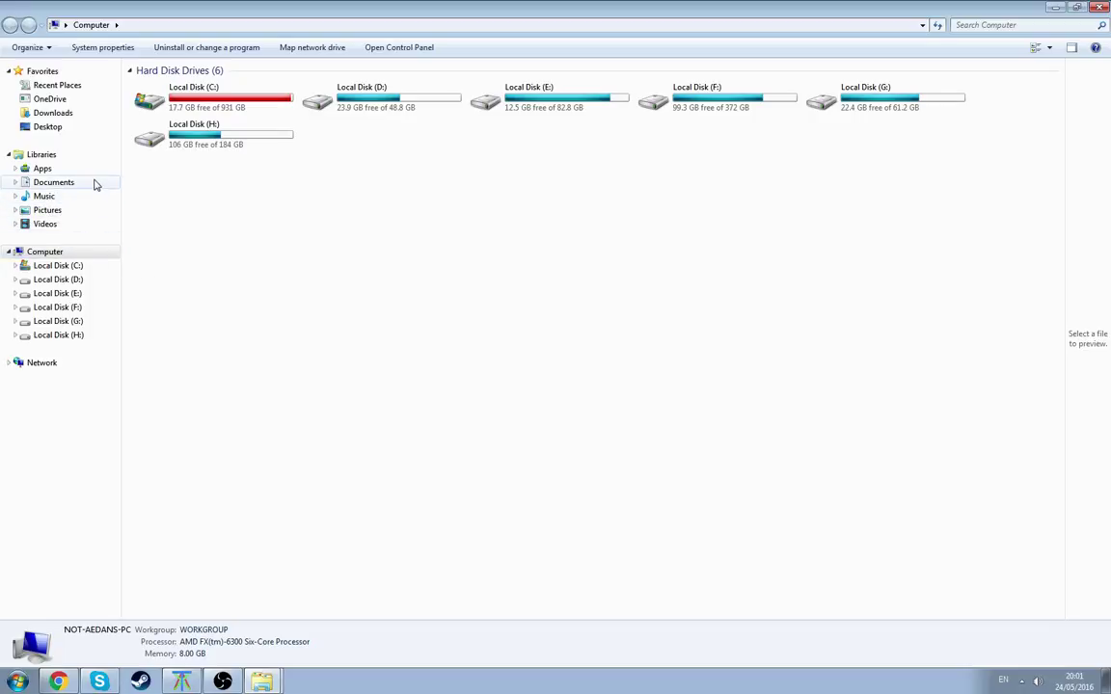
Launch Microsoft Word, create a blank document, and maximize its window
{"action": "left_click", "coordinate": [4, 681]}
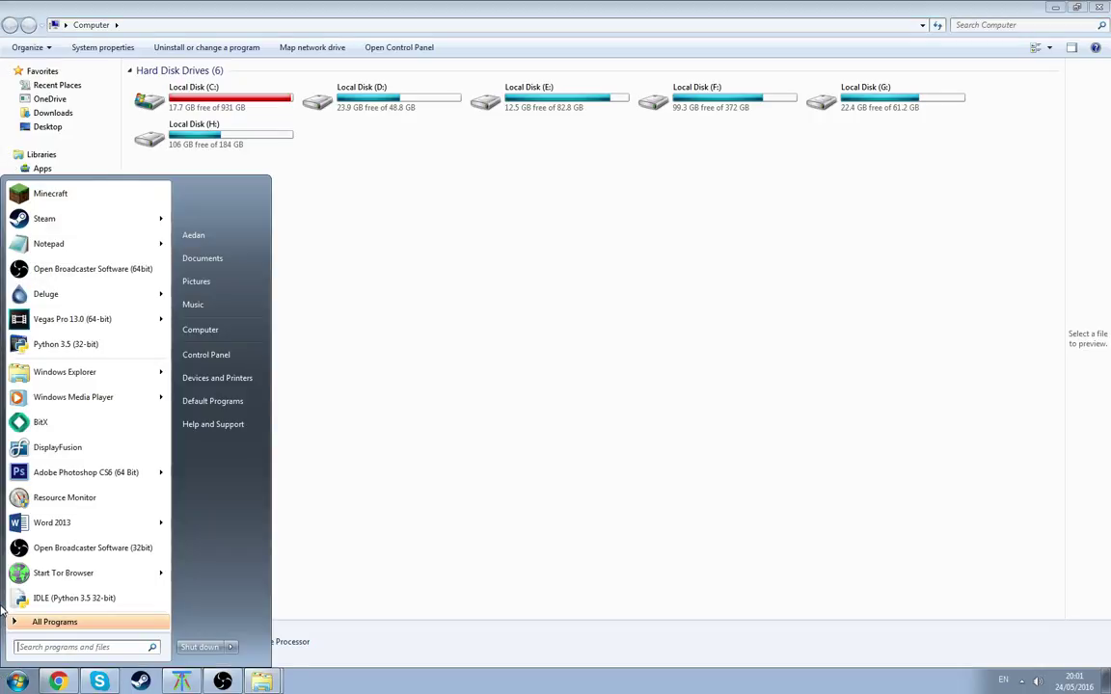
{"action": "type", "text": "word"}
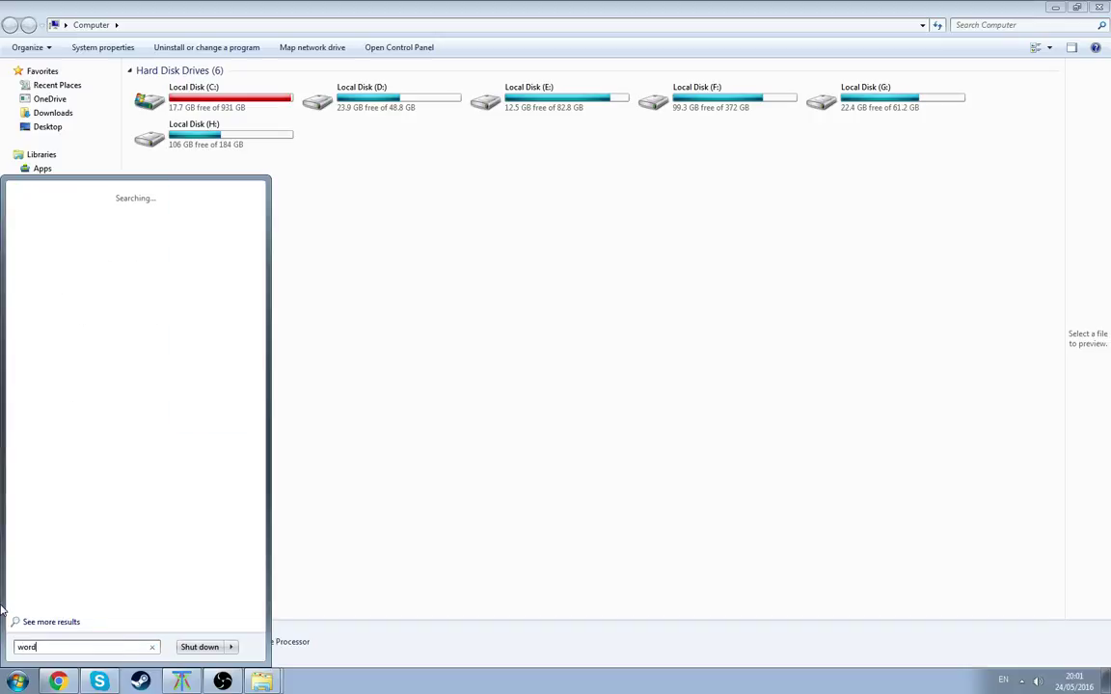
{"action": "key", "text": "Return"}
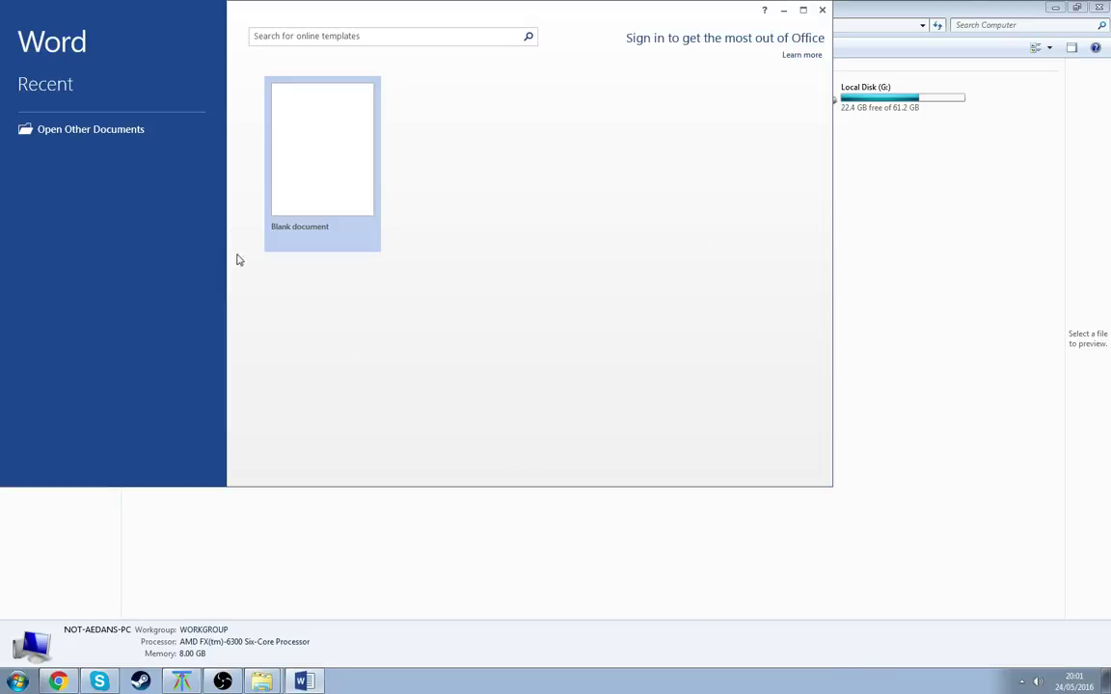
{"action": "left_click", "coordinate": [330, 166]}
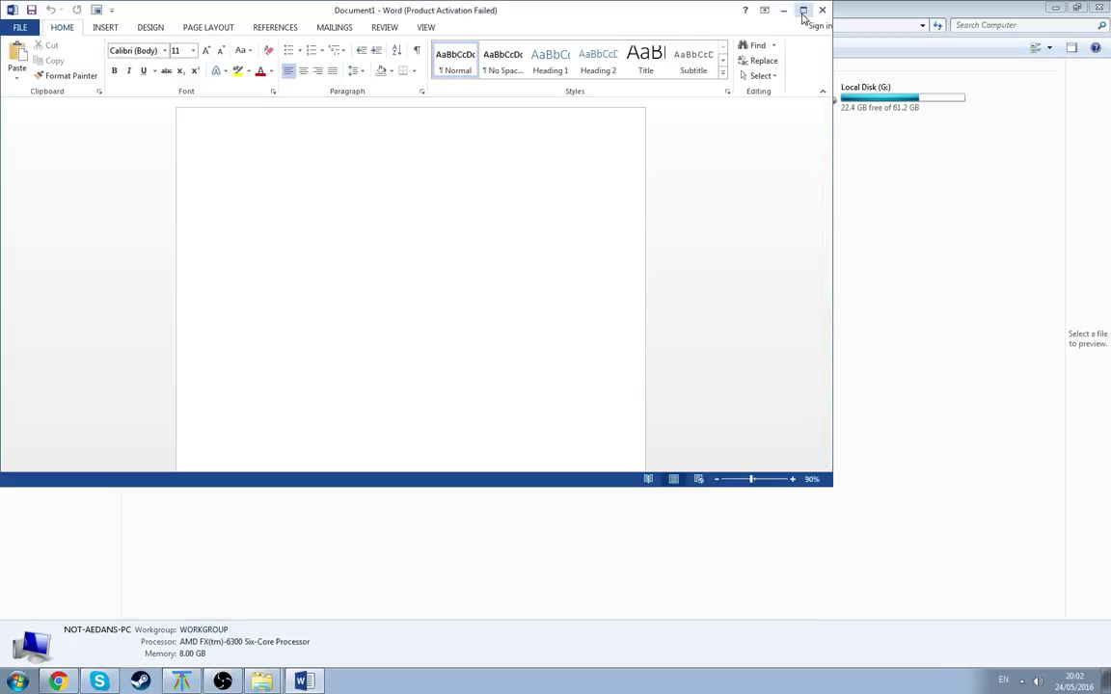
{"action": "left_click", "coordinate": [802, 15]}
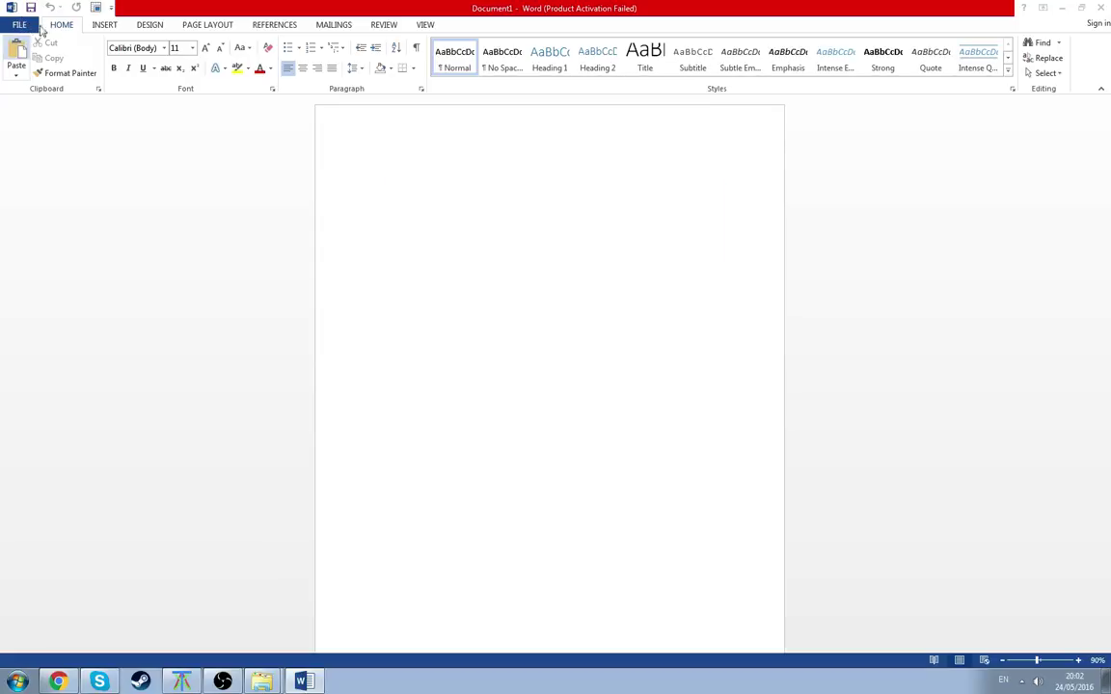
Enter one unbroken line of random filler letters starting with "sdafkjasdhfkl" in the document and copy the whole line
{"action": "left_click", "coordinate": [702, 195]}
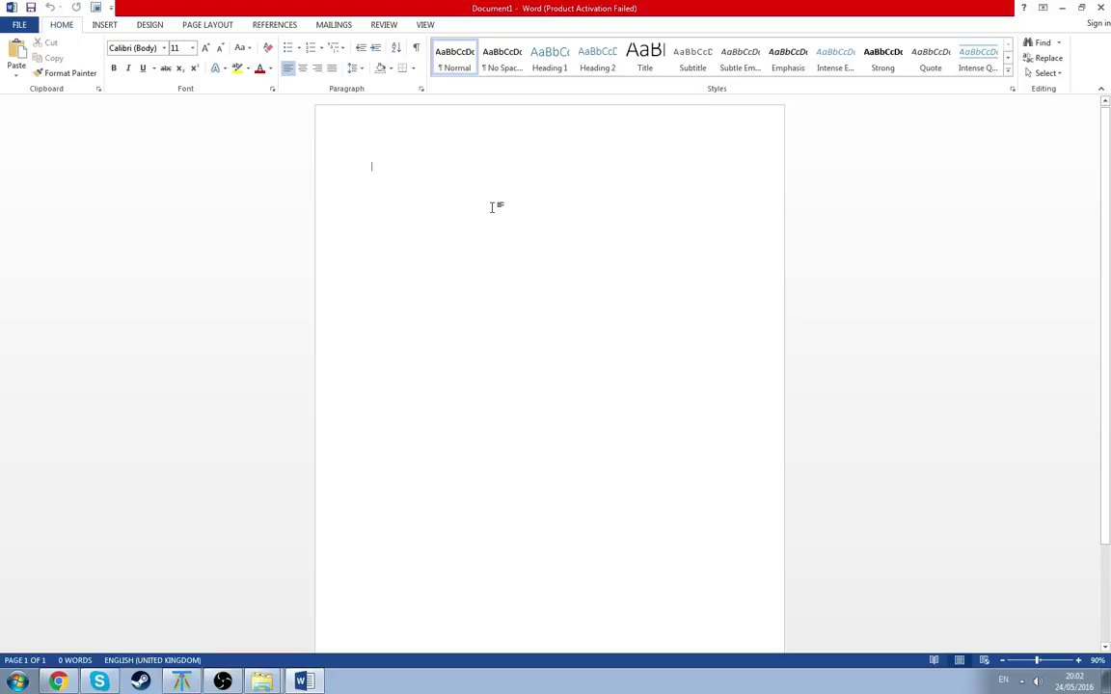
{"action": "type", "text": "sdafkjasdhfkljashfkljsadhfkljasdhfklasjdfhklsjdfhnaskdjlhasdklfadklhsfjklghaksrjl"}
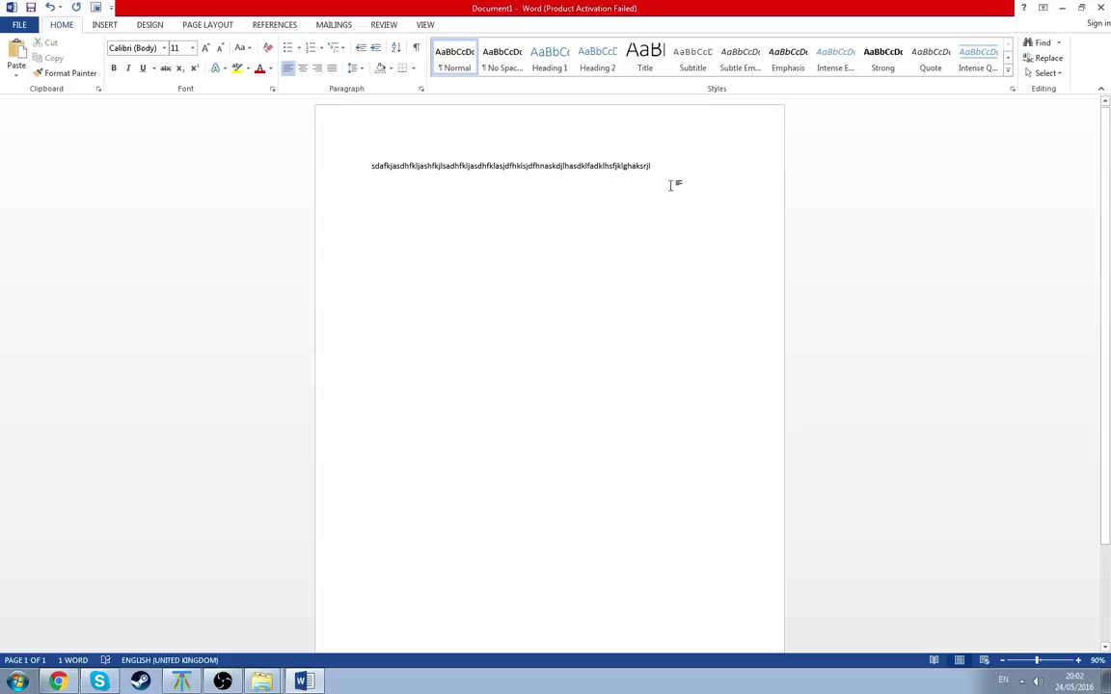
{"action": "key", "text": "ctrl+a"}
{"action": "key", "text": "ctrl+c"}
{"action": "key", "text": "ctrl+u"}
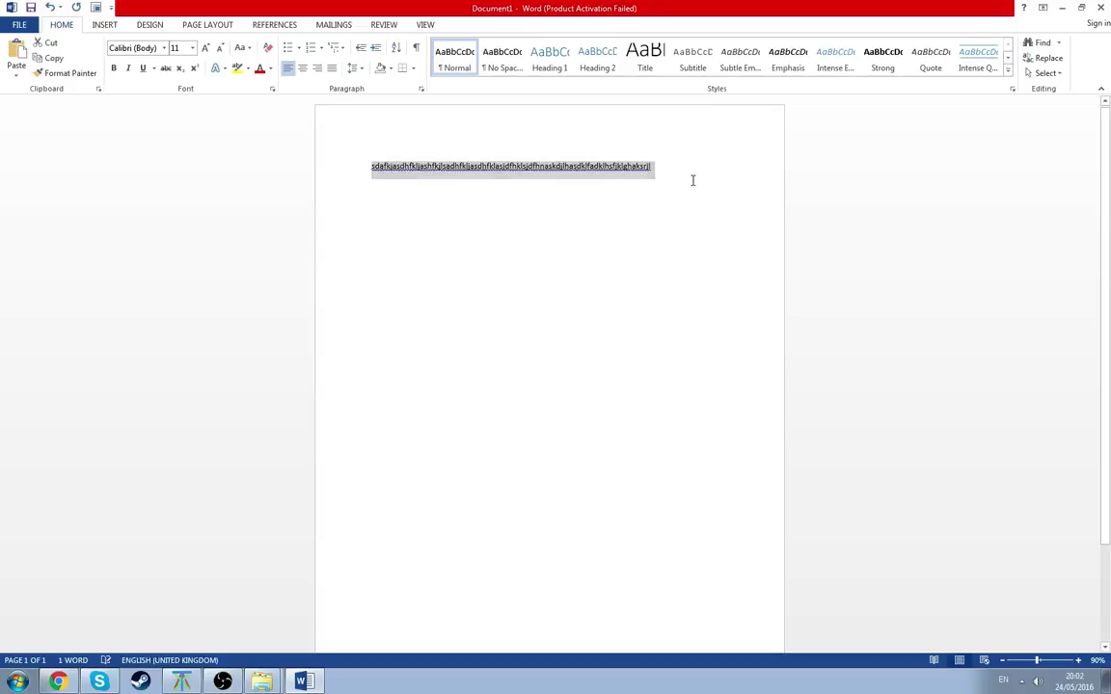
Paste the copied filler line repeatedly below the first one until the document holds fourteen lines
{"action": "left_click", "coordinate": [693, 182]}
{"action": "key", "text": "ctrl+v"}
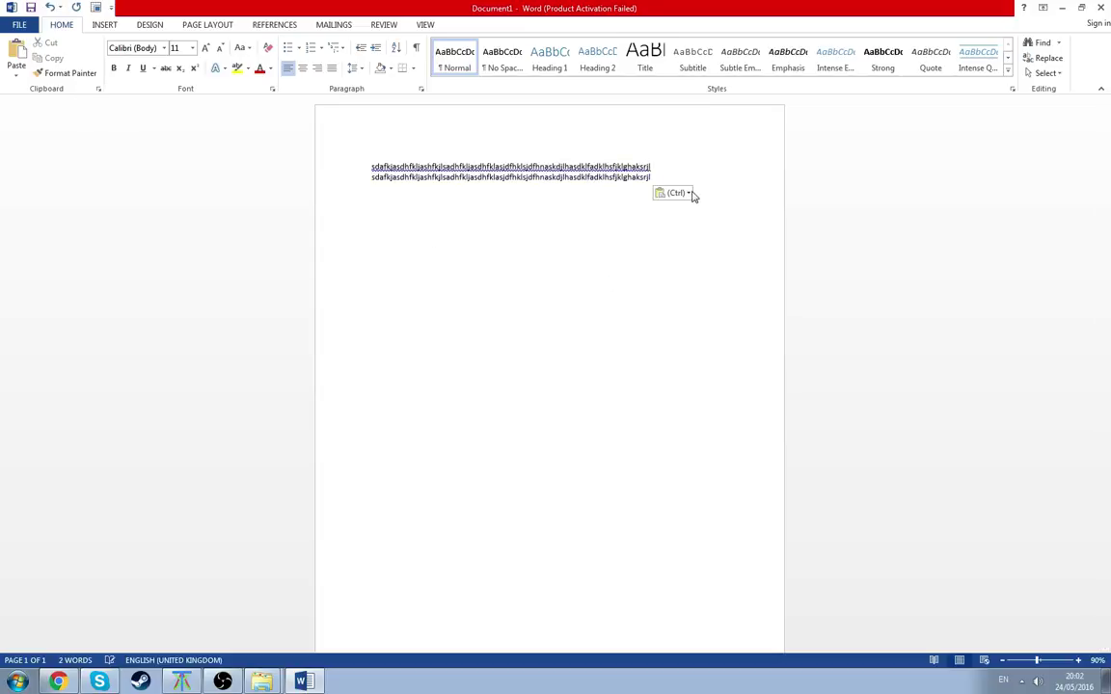
{"action": "key", "text": "ctrl+v"}
{"action": "key", "text": "ctrl+v"}
{"action": "key", "text": "ctrl+v"}
{"action": "key", "text": "ctrl+v"}
{"action": "key", "text": "ctrl+v"}
{"action": "key", "text": "ctrl+v"}
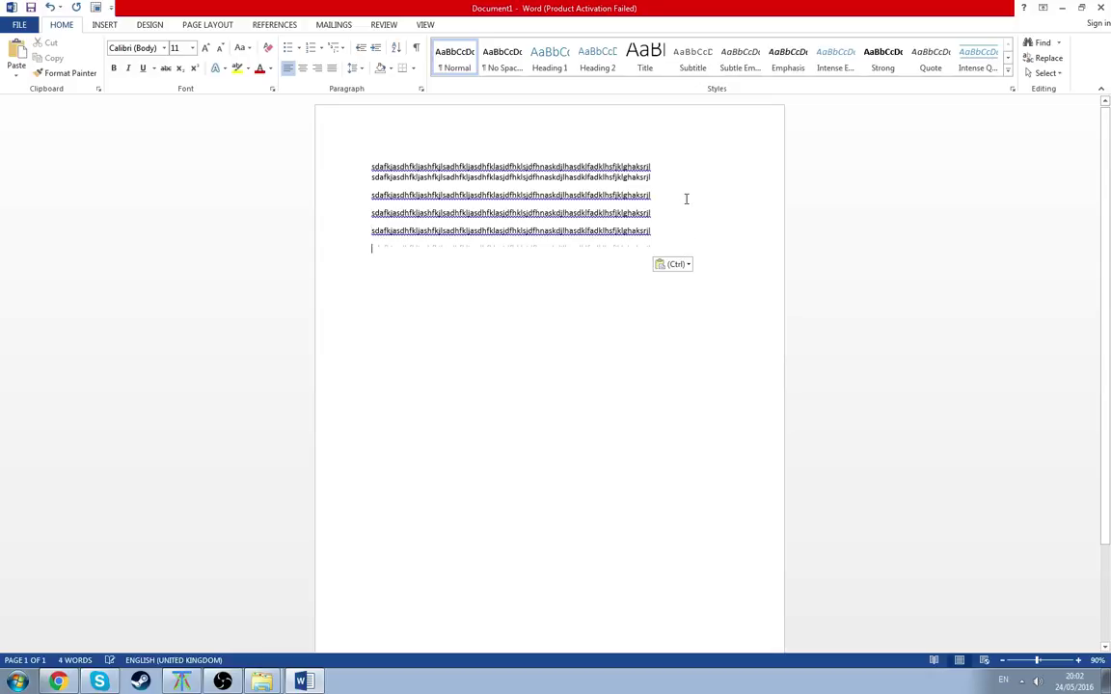
{"action": "key", "text": "ctrl+v"}
{"action": "key", "text": "ctrl+v"}
{"action": "key", "text": "ctrl+v"}
{"action": "key", "text": "ctrl+v"}
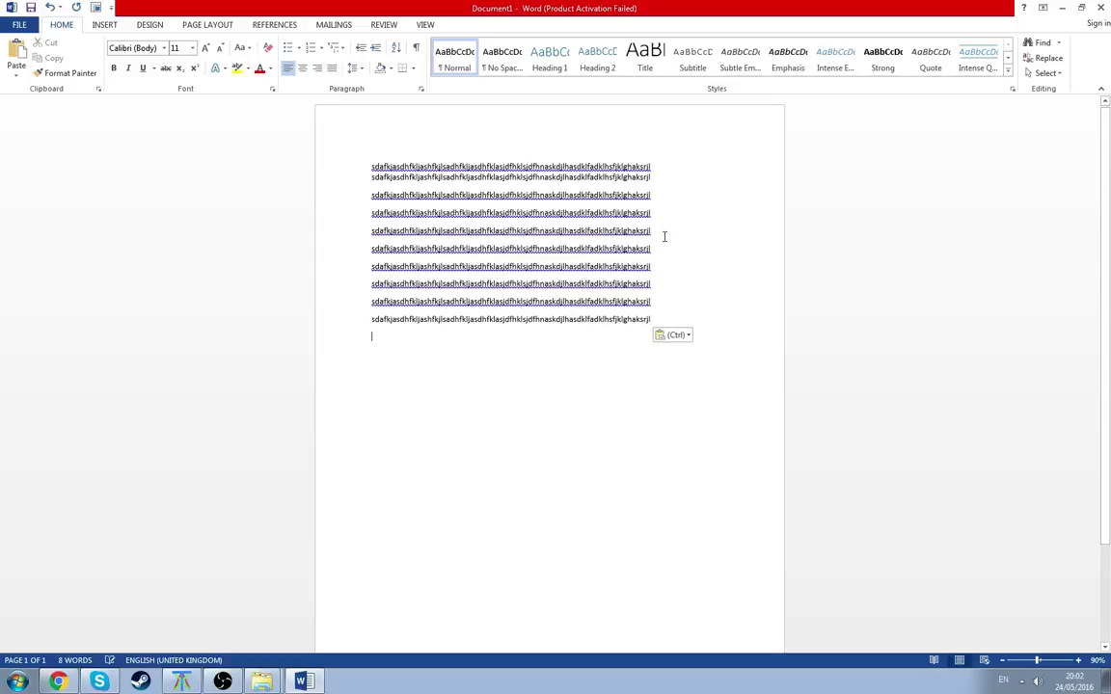
{"action": "type", "text": "sdafkjasdhfkljashfkjlsadhfkljasdhfklasjdfhklsjdfhnaskdjlhasdklfadklhsfjklghaksrjl"}
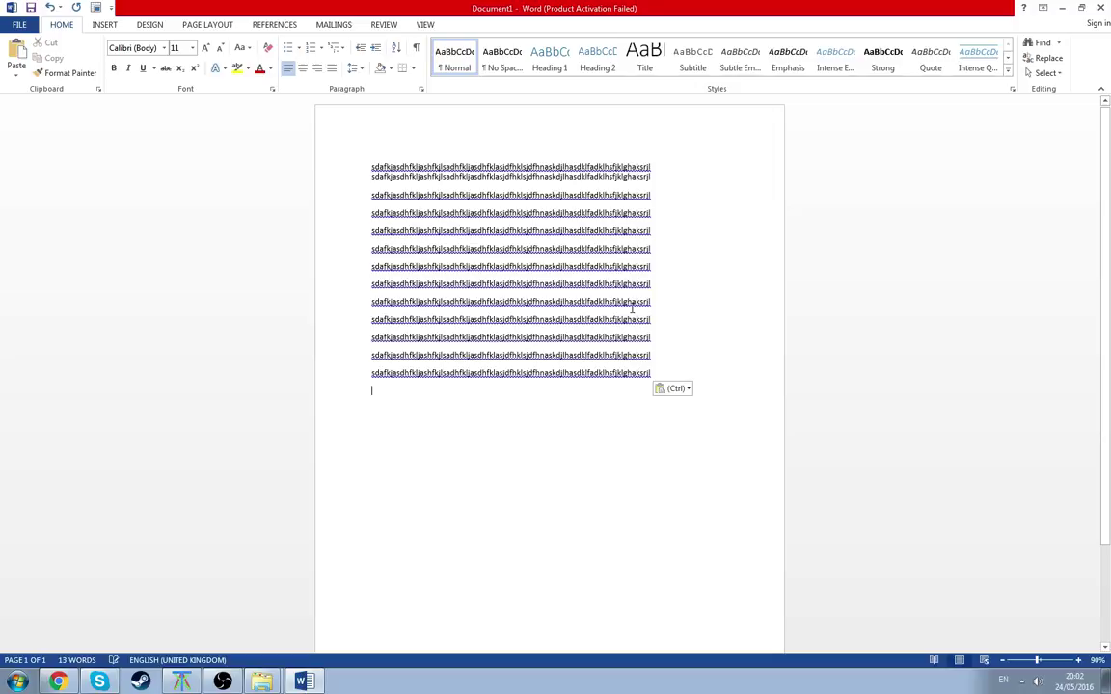
{"action": "type", "text": "sdafkjasdhfkljashfkjlsadhfkljasdhfklasjdfhklsjdfhnaskdjlhasdklfadklhsfjklghaksrjl"}
Copy the whole block of filler lines and paste it repeatedly at the end to fill several pages
{"action": "scroll", "coordinate": [475, 430], "scroll_direction": "down", "scroll_amount": 2}
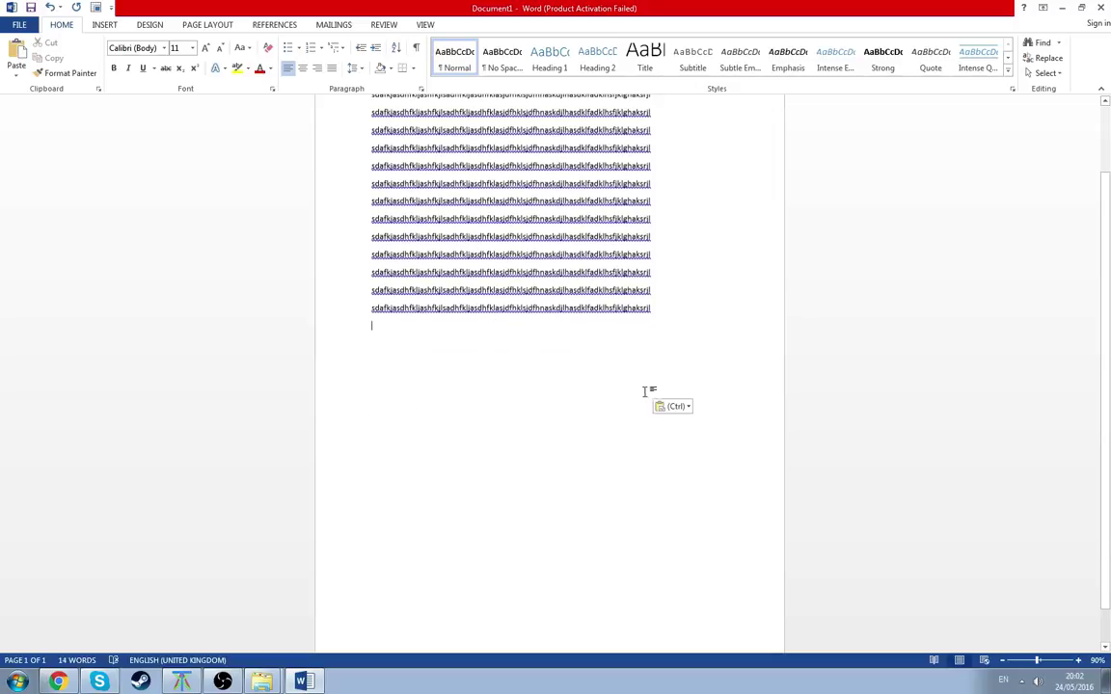
{"action": "left_click_drag", "start_coordinate": [647, 391], "coordinate": [357, 68]}
{"action": "key", "text": "ctrl+c"}
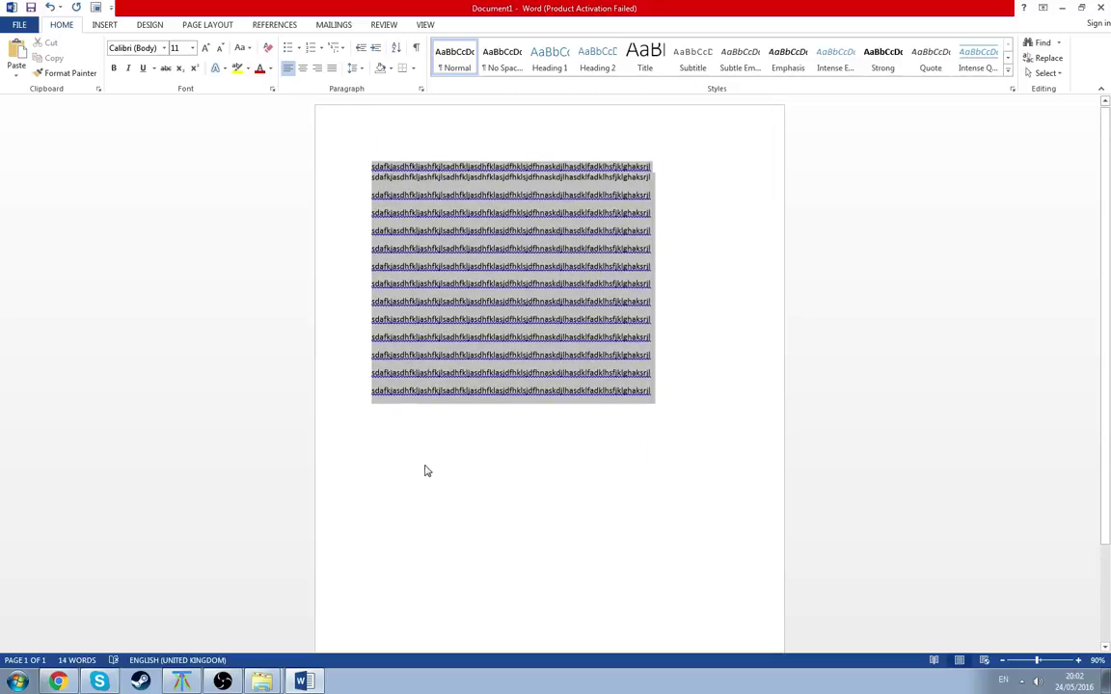
{"action": "left_click", "coordinate": [402, 433]}
{"action": "key", "text": "ctrl+v"}
{"action": "key", "text": "ctrl+v"}
{"action": "key", "text": "ctrl+v"}
{"action": "key", "text": "ctrl+v"}
{"action": "key", "text": "ctrl+v"}
{"action": "key", "text": "ctrl+v"}
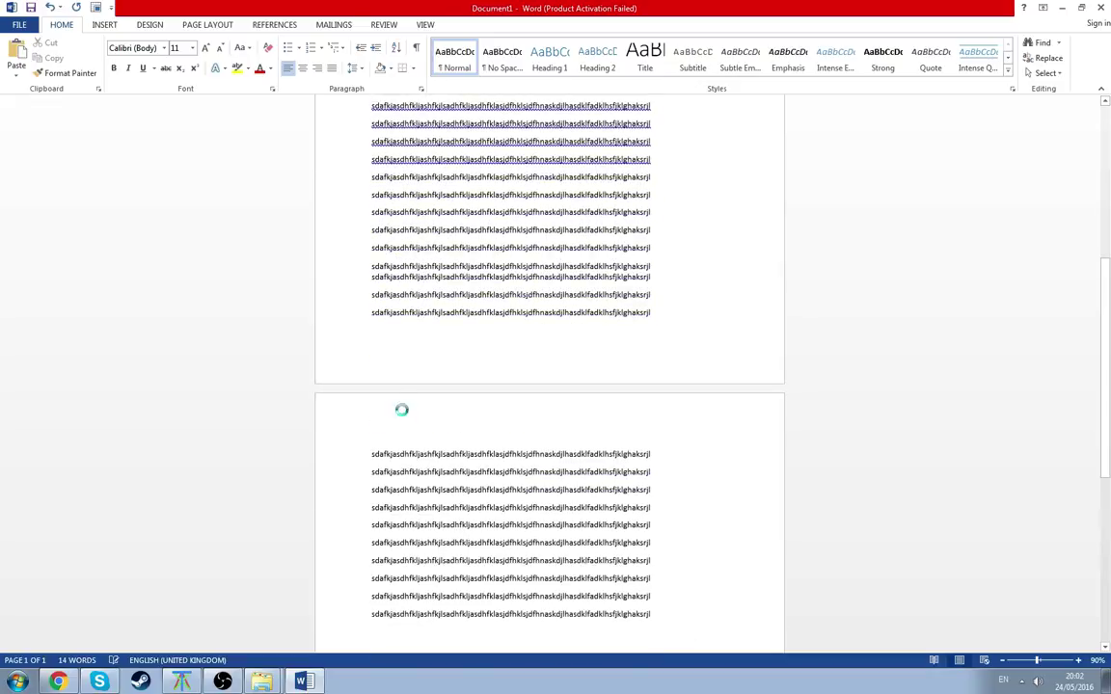
{"action": "key", "text": "ctrl+v"}
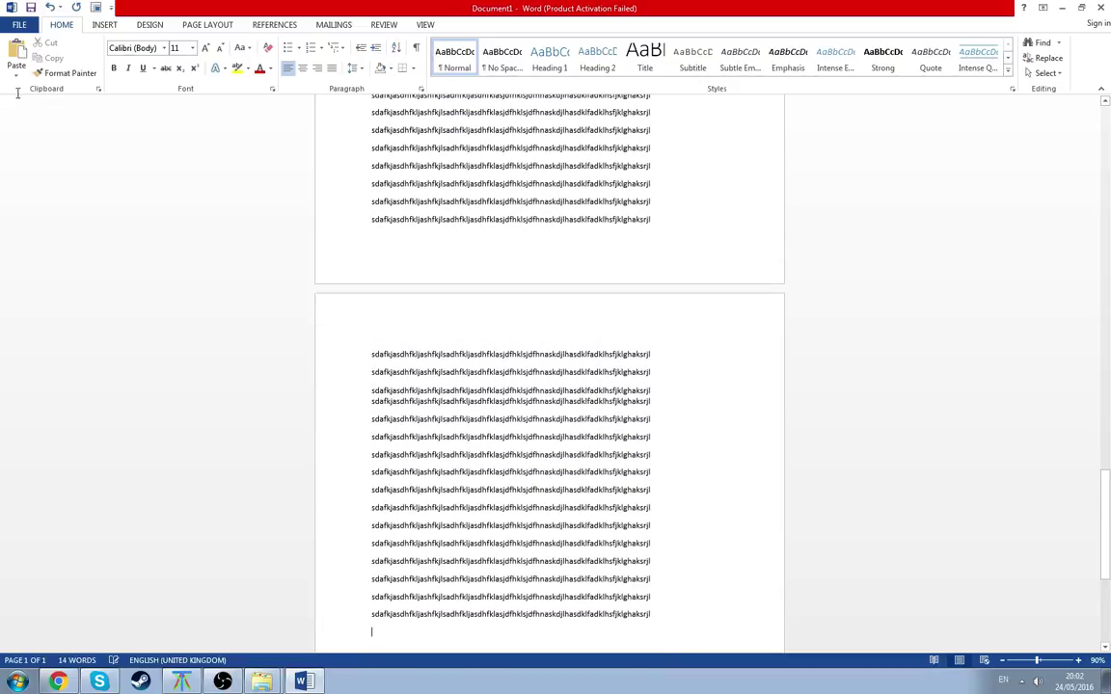
Save the document as English Homework 24-05-16 in the Documents library and close Word
{"action": "left_click", "coordinate": [28, 27]}
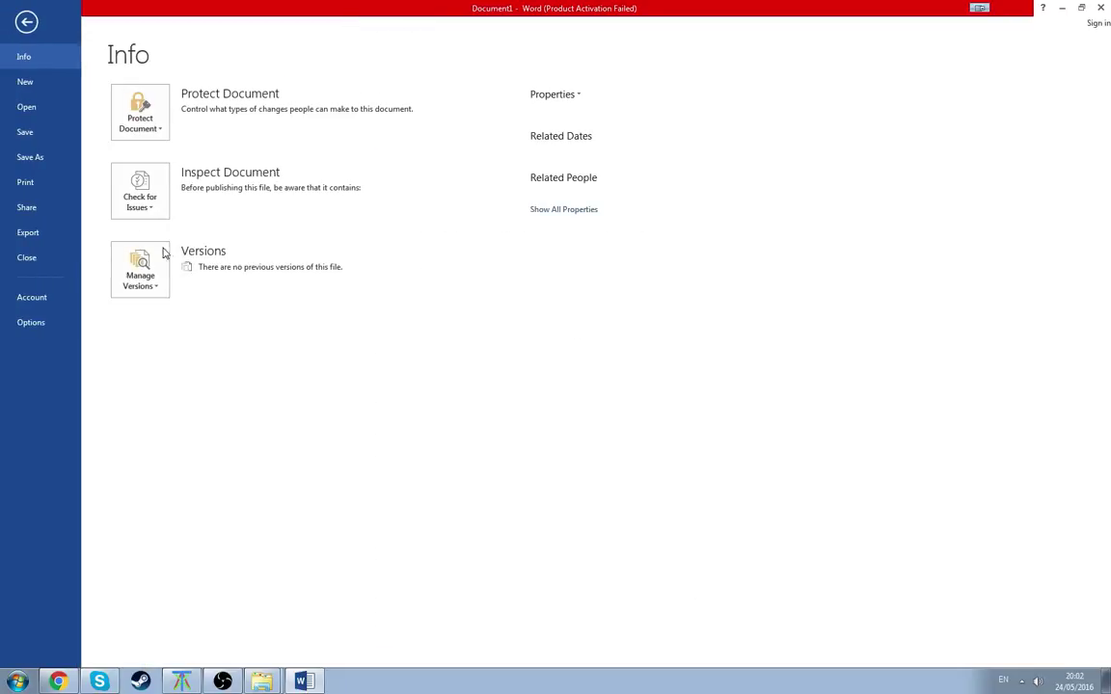
{"action": "left_click", "coordinate": [43, 159]}
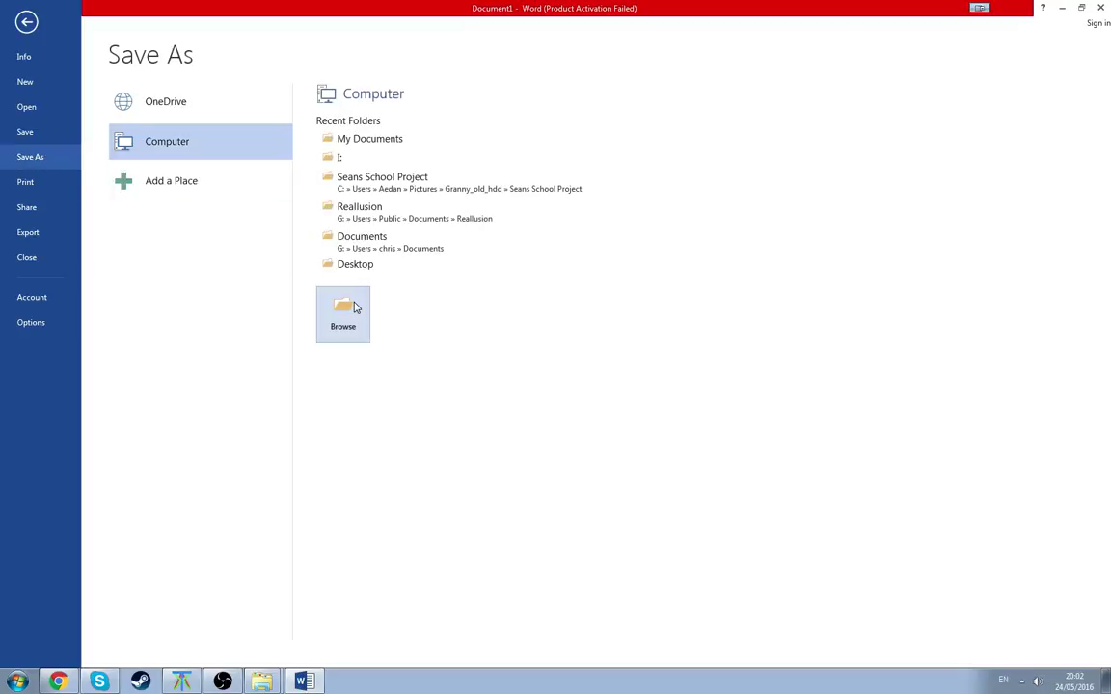
{"action": "left_click", "coordinate": [347, 312]}
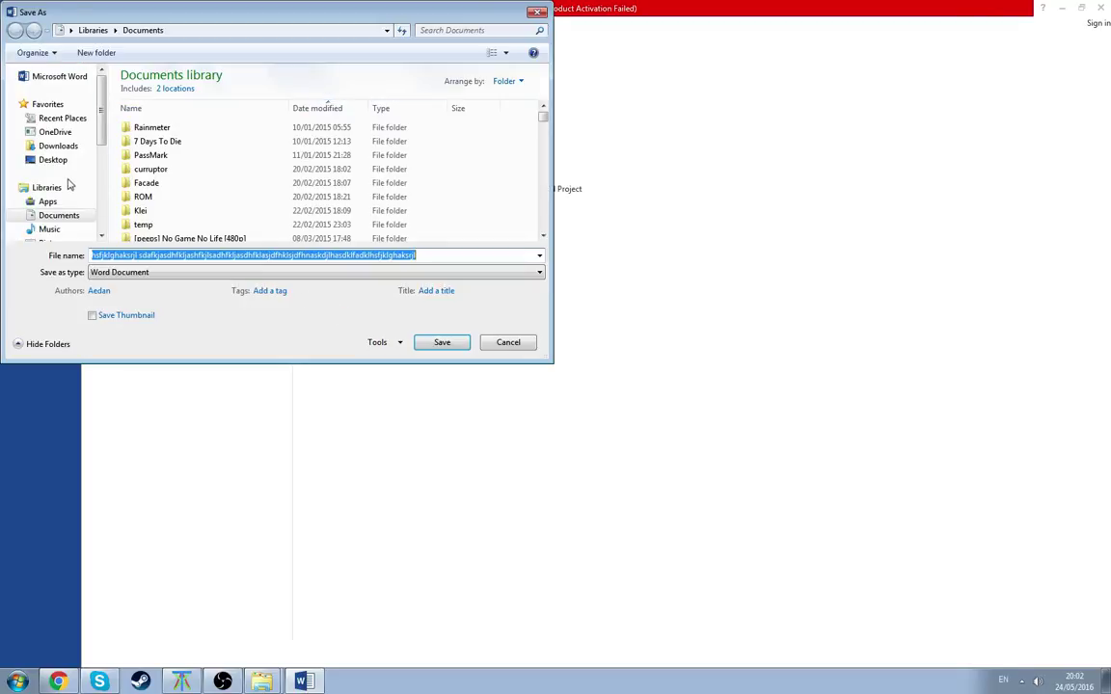
{"action": "key", "text": "BackSpace"}
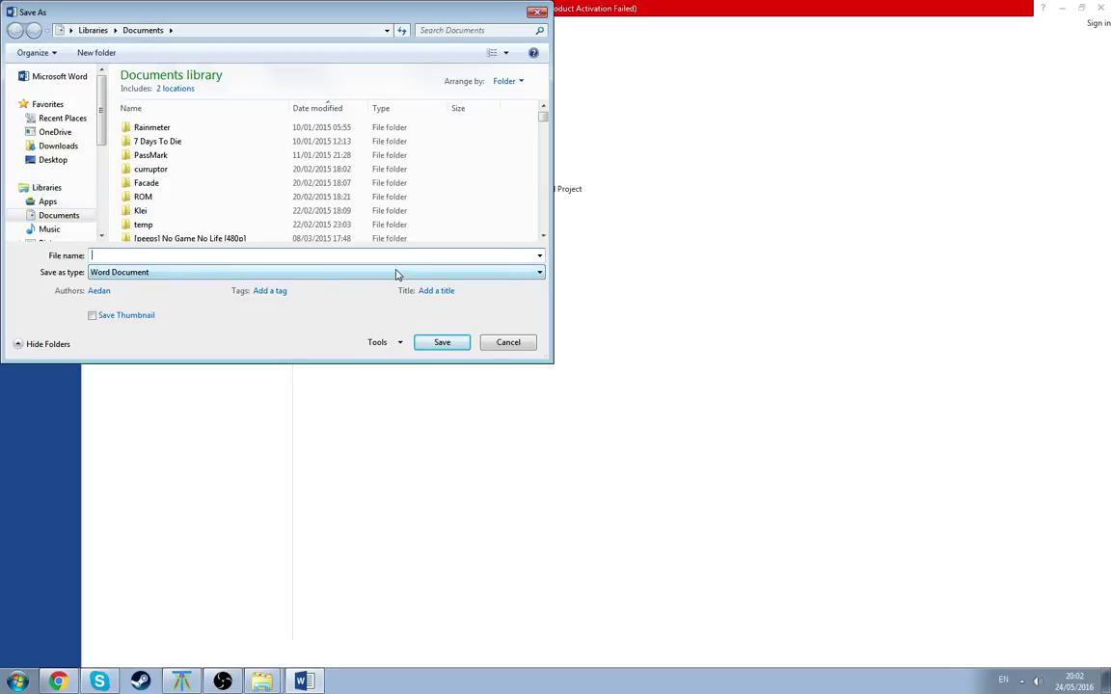
{"action": "type", "text": "English "}
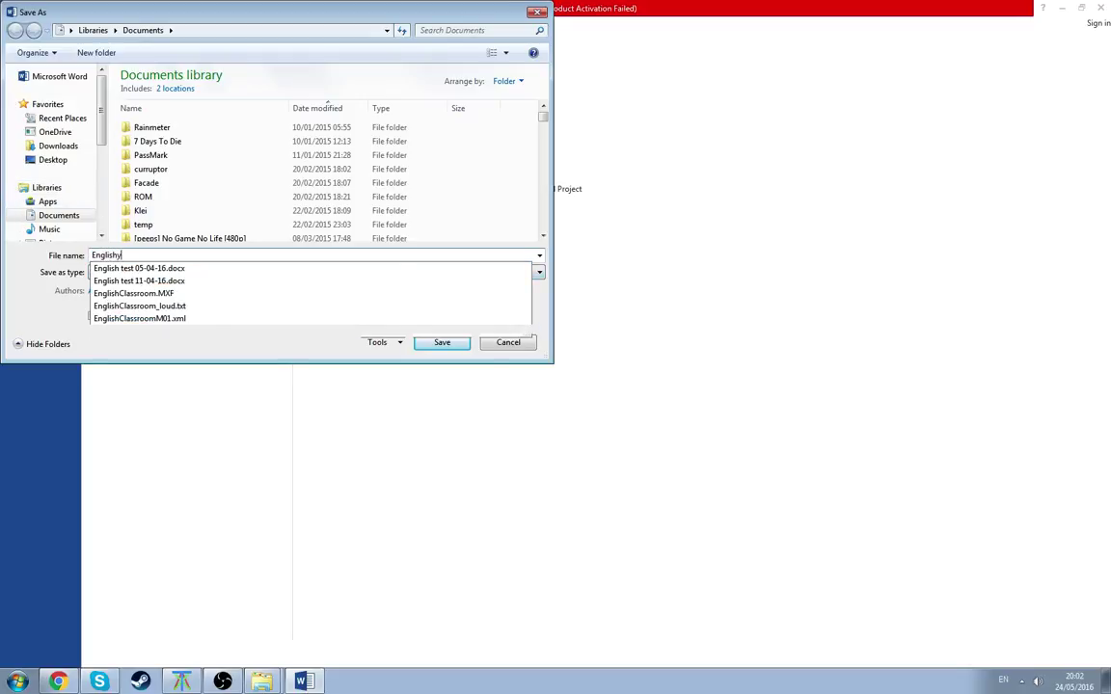
{"action": "type", "text": "P"}
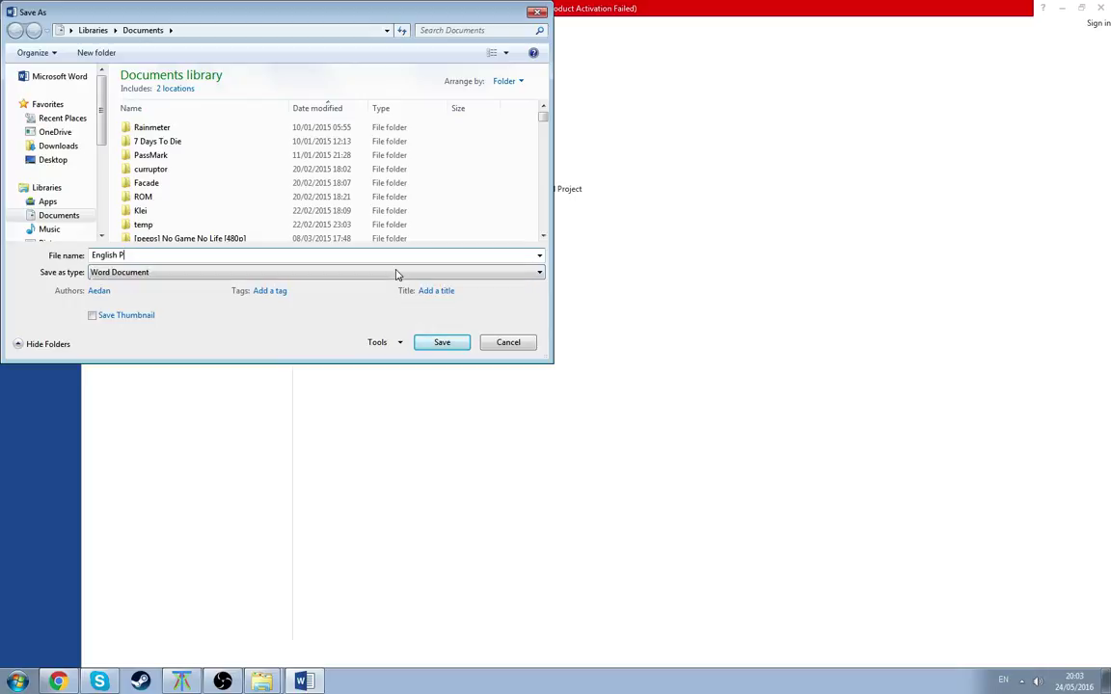
{"action": "key", "text": "BackSpace"}
{"action": "type", "text": "pap"}
{"action": "type", "text": "Homework 24-05-16"}
{"action": "key", "text": "Escape"}
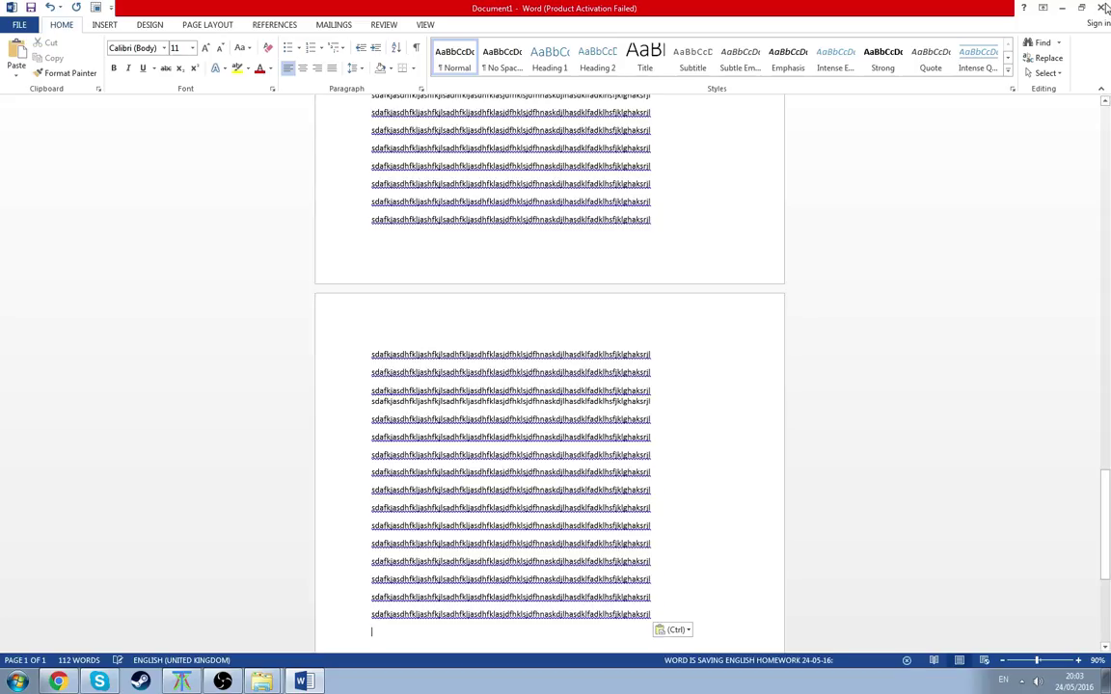
{"action": "left_click", "coordinate": [1104, 7]}
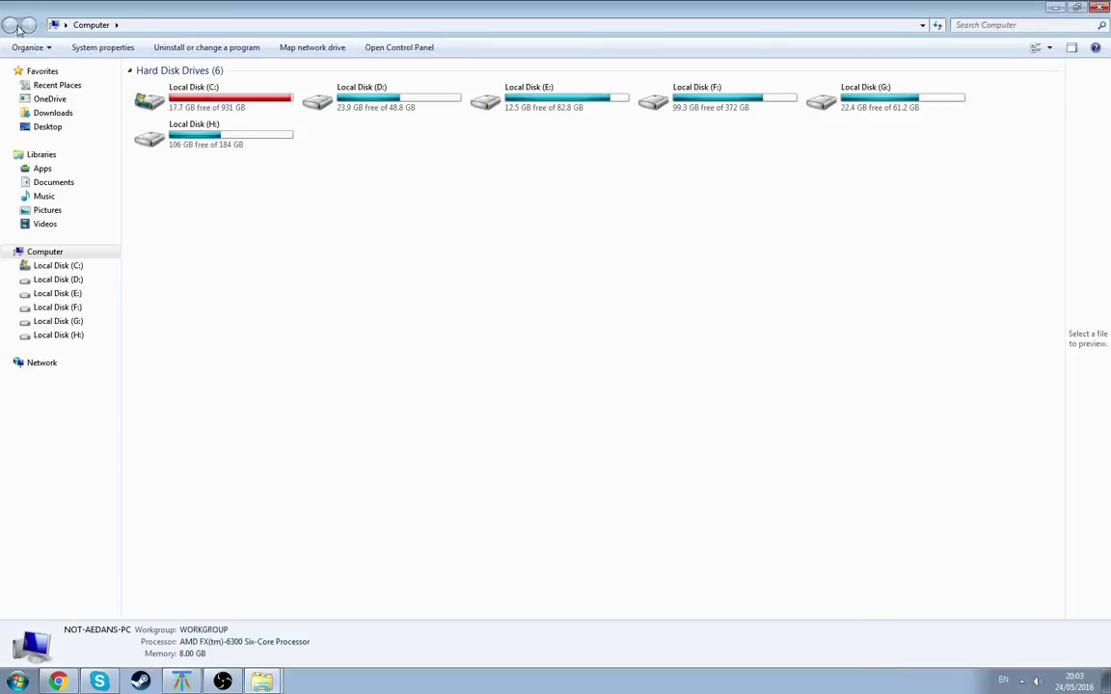
Sort the Documents library by date modified, newest first, and select the English Homework 24-05-16 document
{"action": "left_click", "coordinate": [57, 184]}
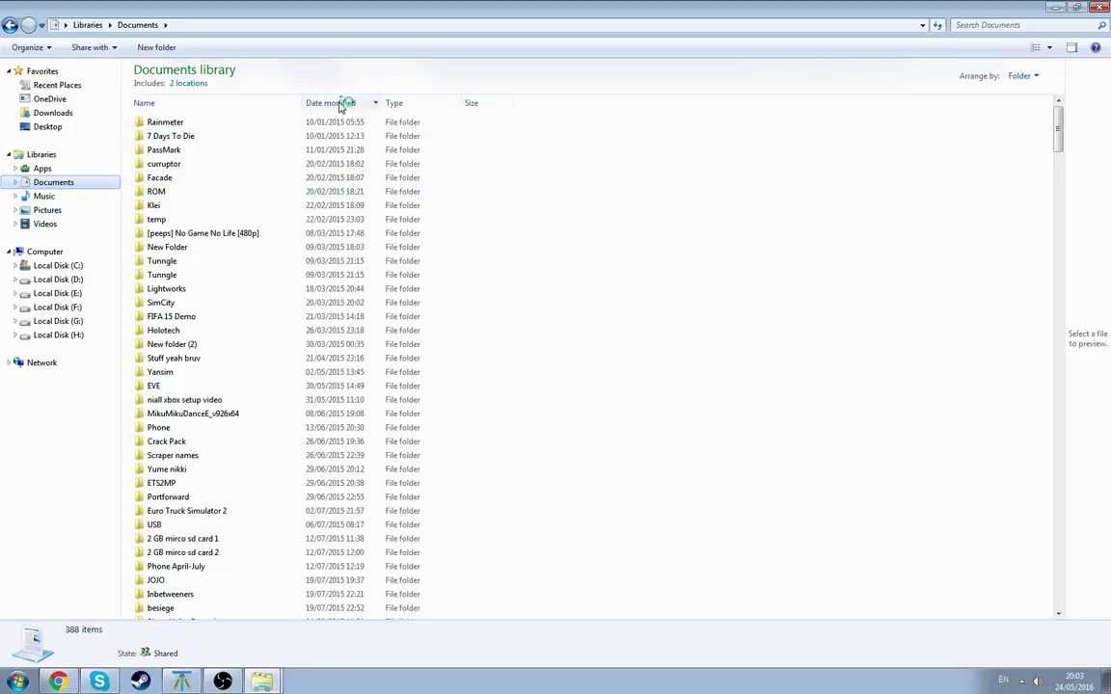
{"action": "left_click", "coordinate": [340, 104]}
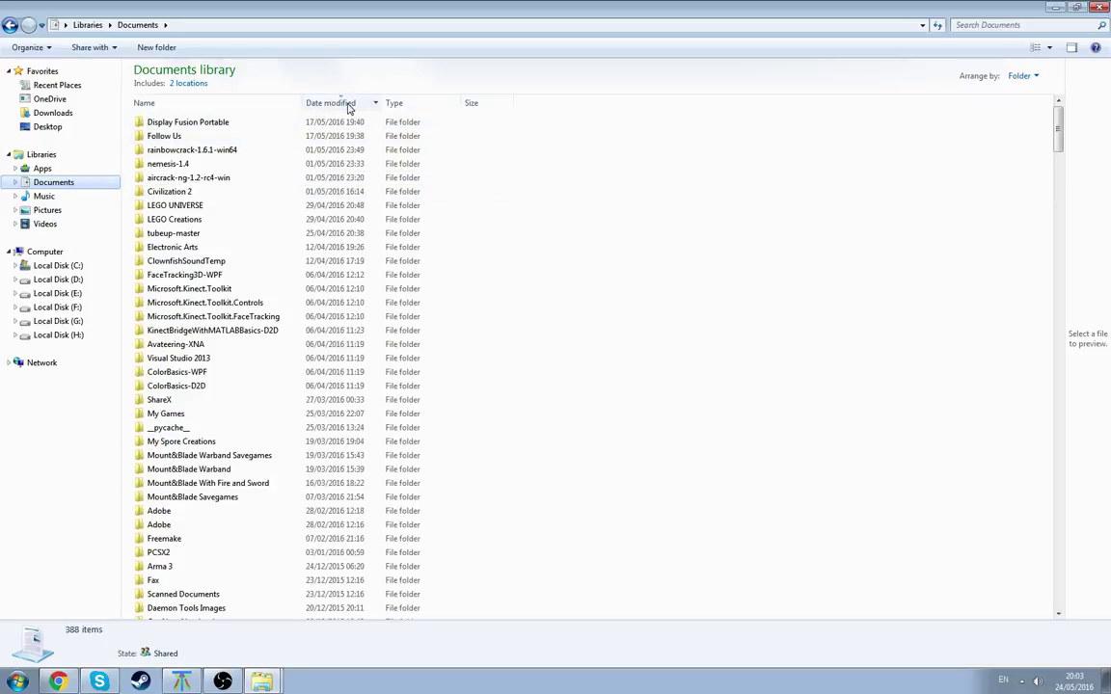
{"action": "left_click", "coordinate": [349, 105]}
{"action": "left_click", "coordinate": [349, 106]}
{"action": "left_click_drag", "start_coordinate": [1057, 145], "coordinate": [186, 467]}
{"action": "left_click", "coordinate": [186, 467]}
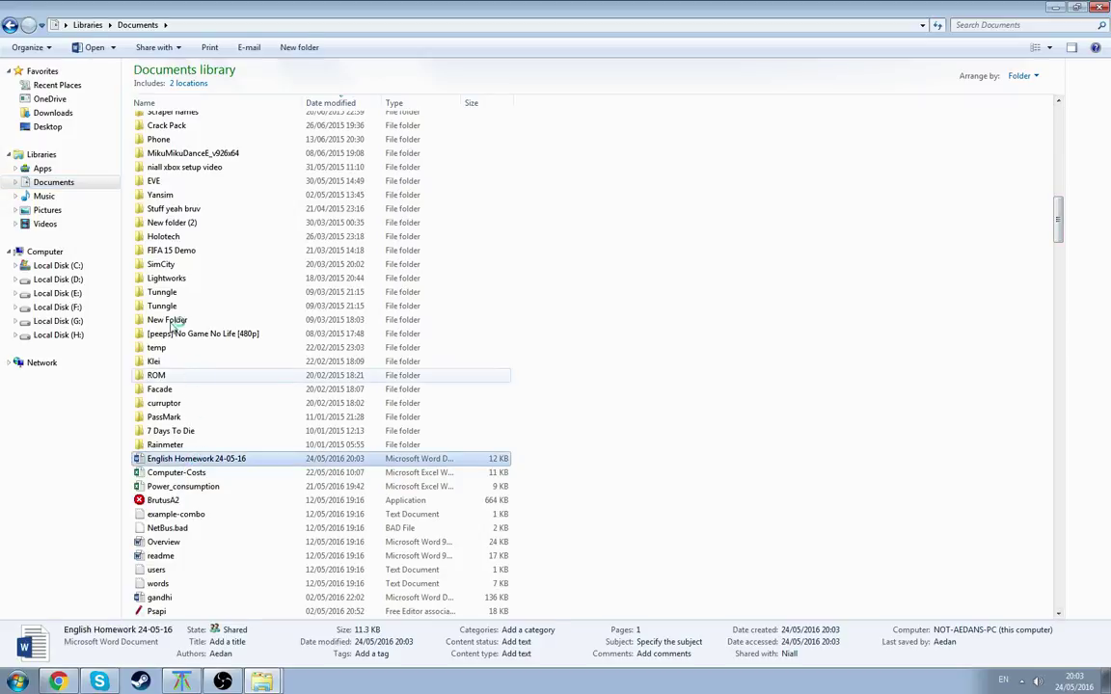
Examine which programs are offered for opening the English Homework 24-05-16 document, including the other programs, and cancel the choice
{"action": "left_click", "coordinate": [99, 48]}
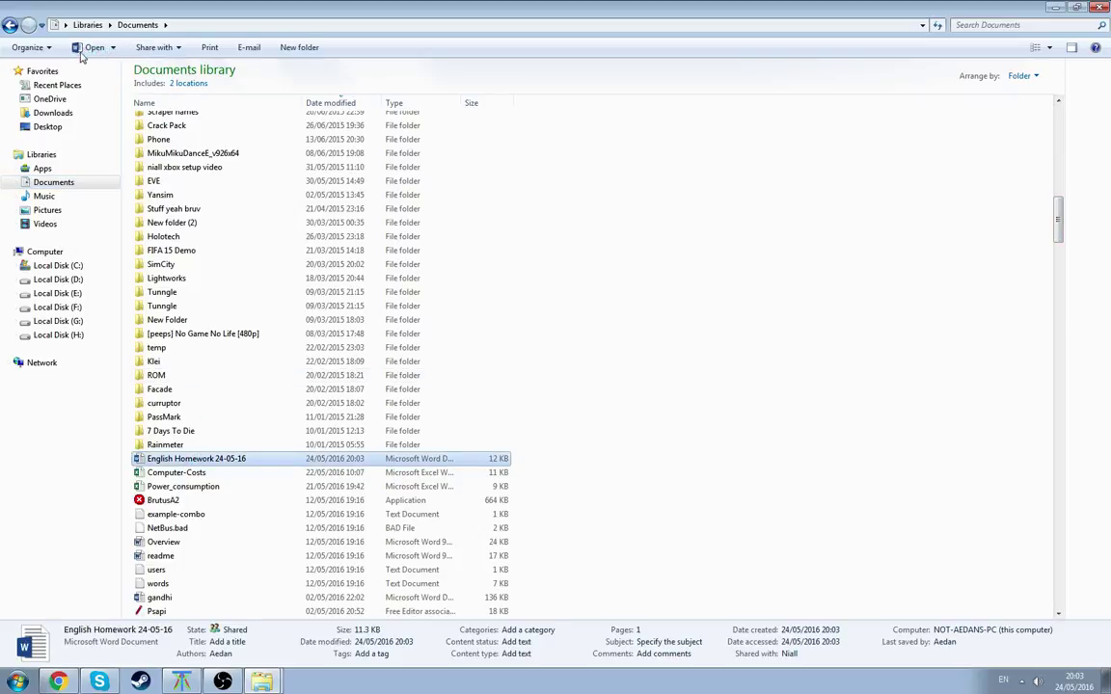
{"action": "left_click", "coordinate": [112, 47]}
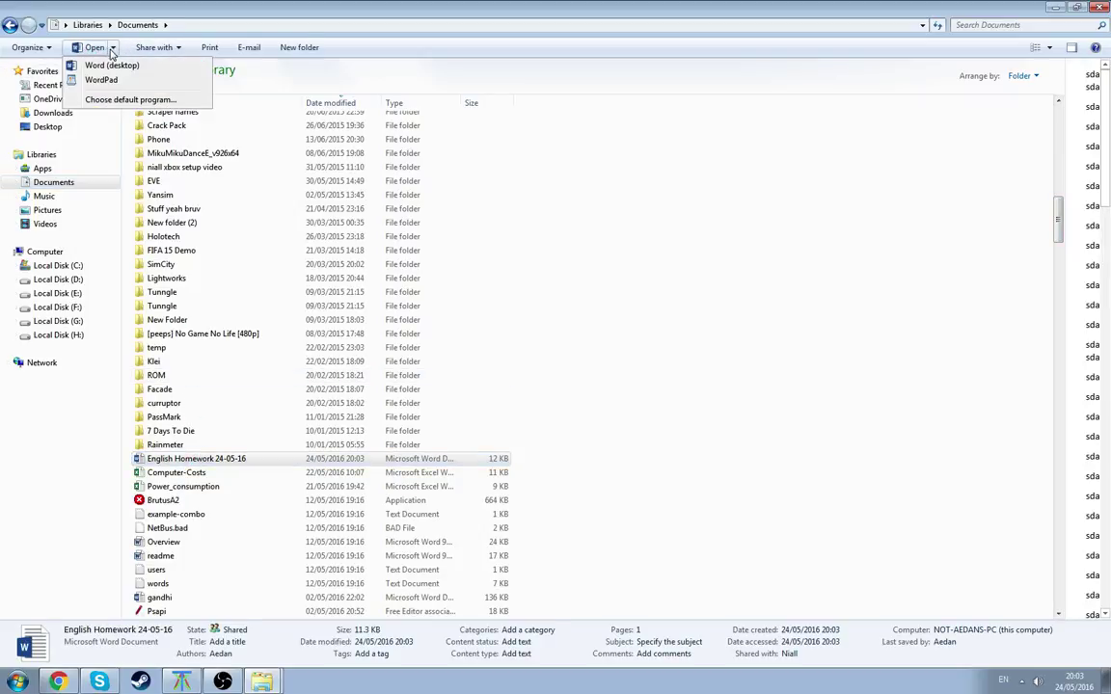
{"action": "left_click", "coordinate": [116, 98]}
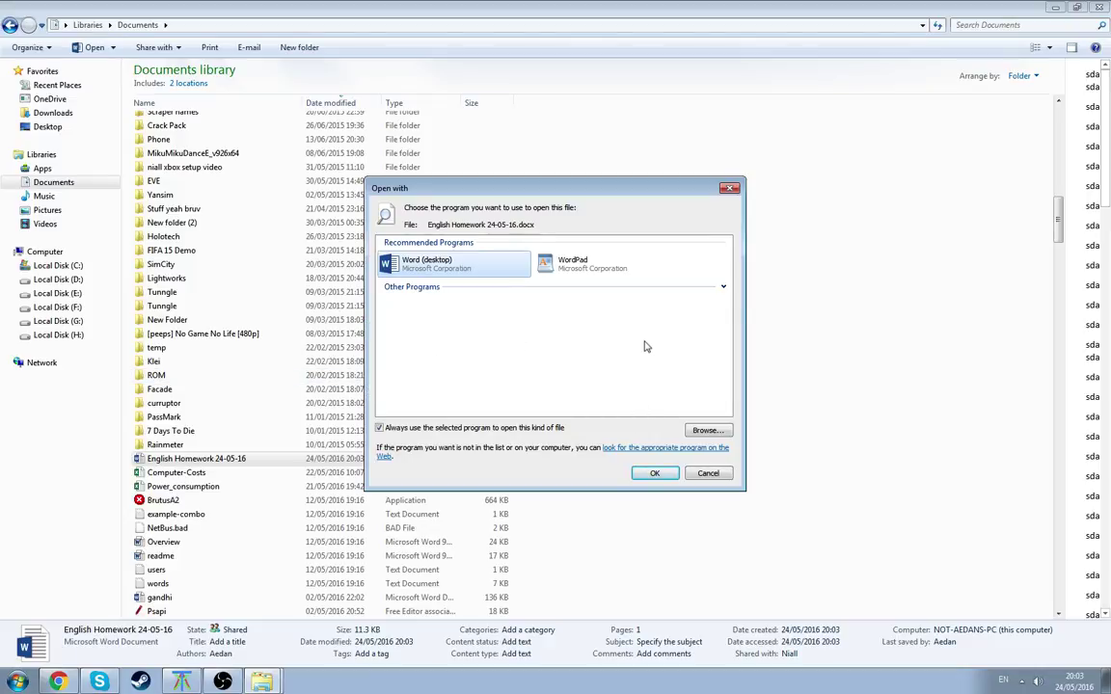
{"action": "left_click", "coordinate": [719, 285]}
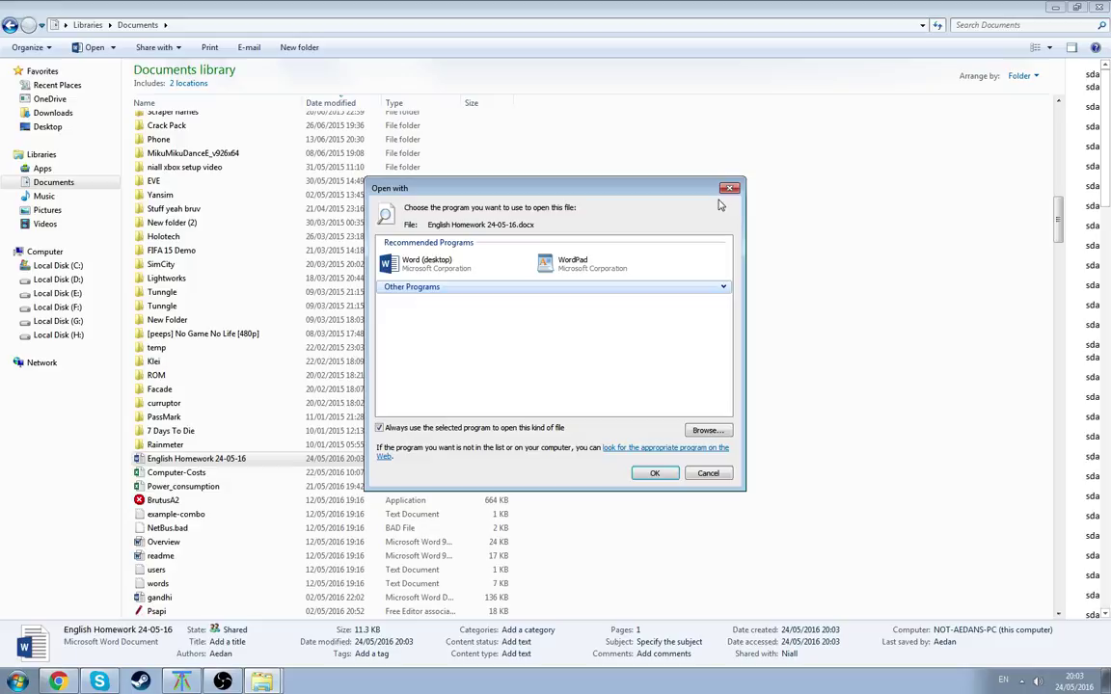
{"action": "key", "text": "Escape"}
Search for notepad and launch Notepad
{"action": "key", "text": "super"}
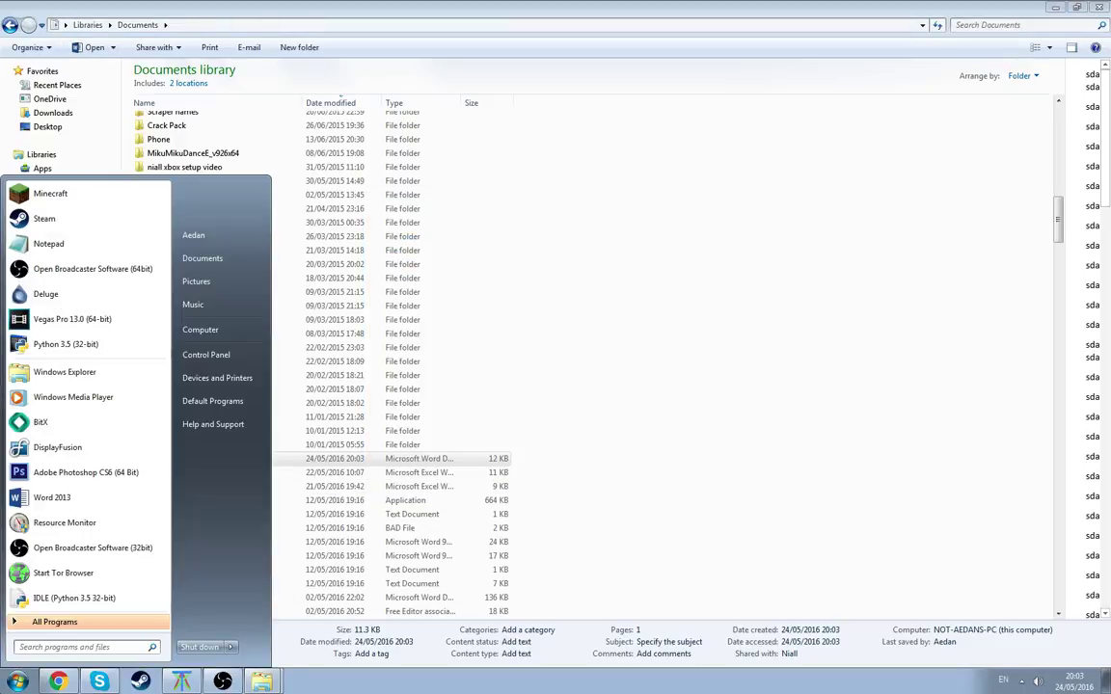
{"action": "type", "text": "notepad"}
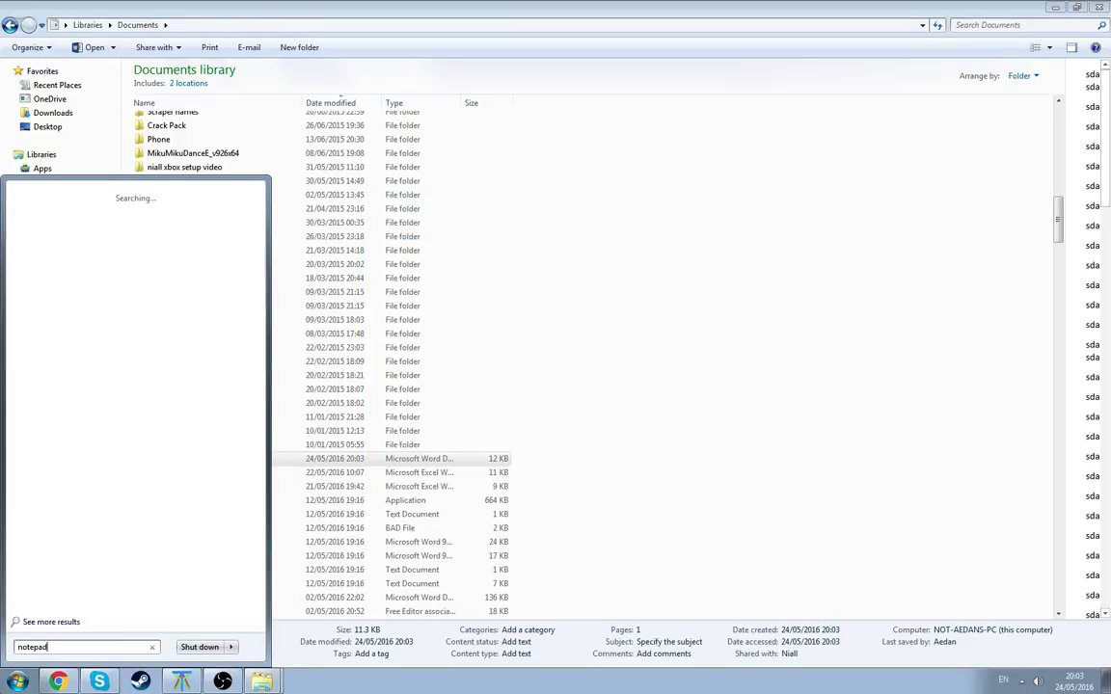
{"action": "key", "text": "Return"}
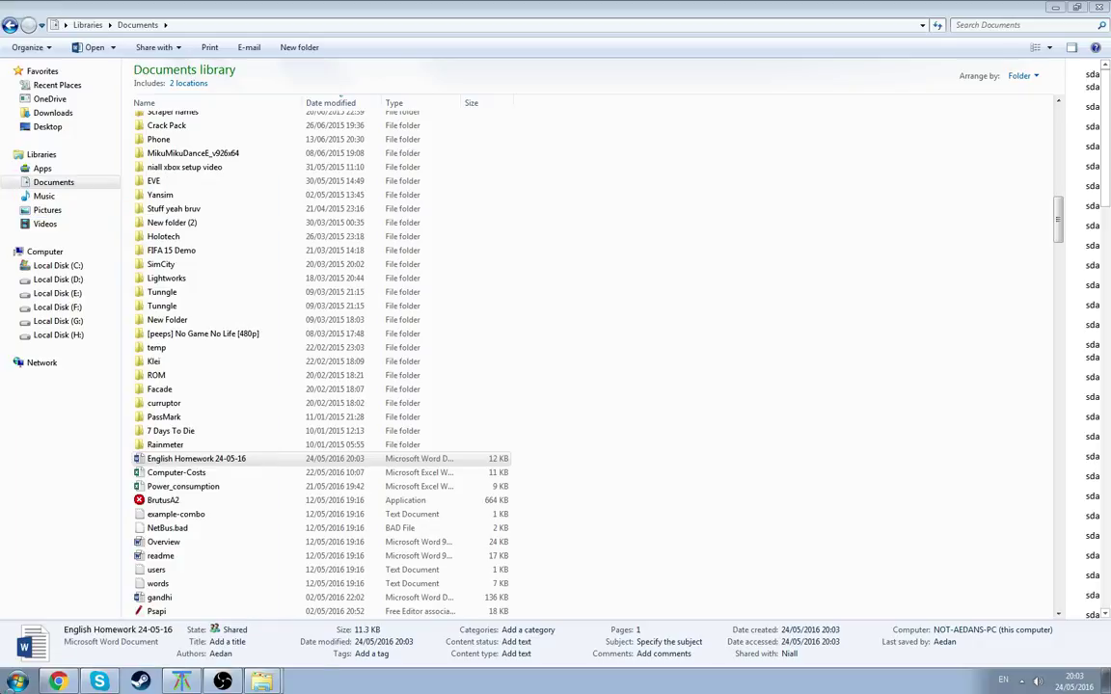
Open the English Homework 24-05-16 document from the Documents library in Notepad, with all file types listed
{"action": "left_click", "coordinate": [311, 113]}
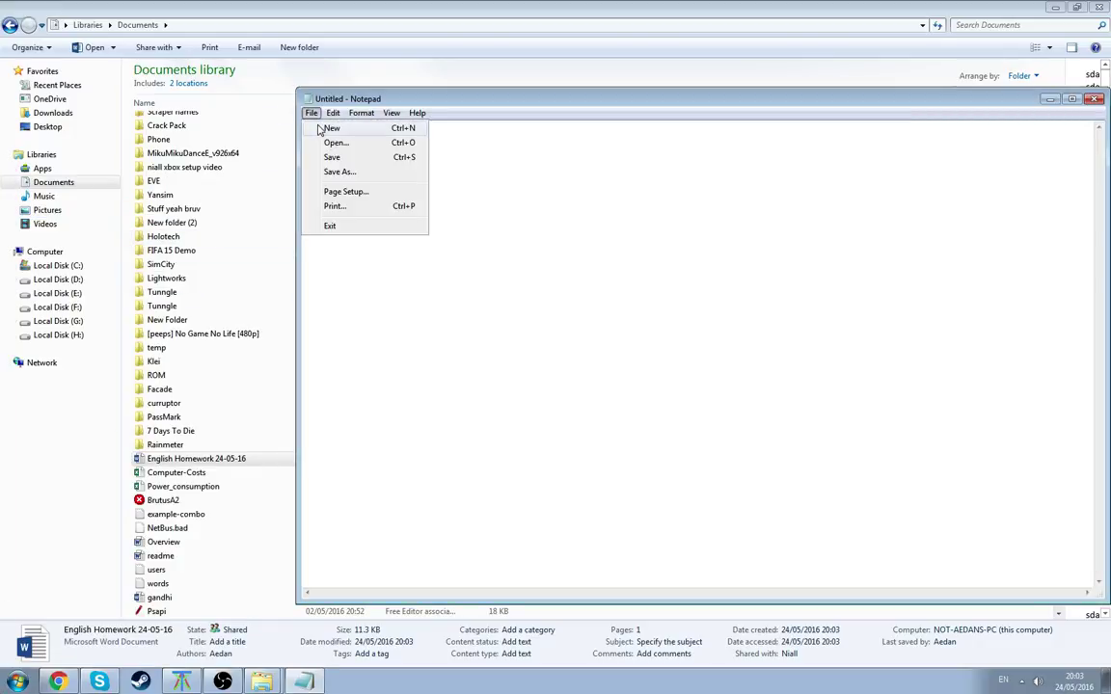
{"action": "left_click", "coordinate": [324, 141]}
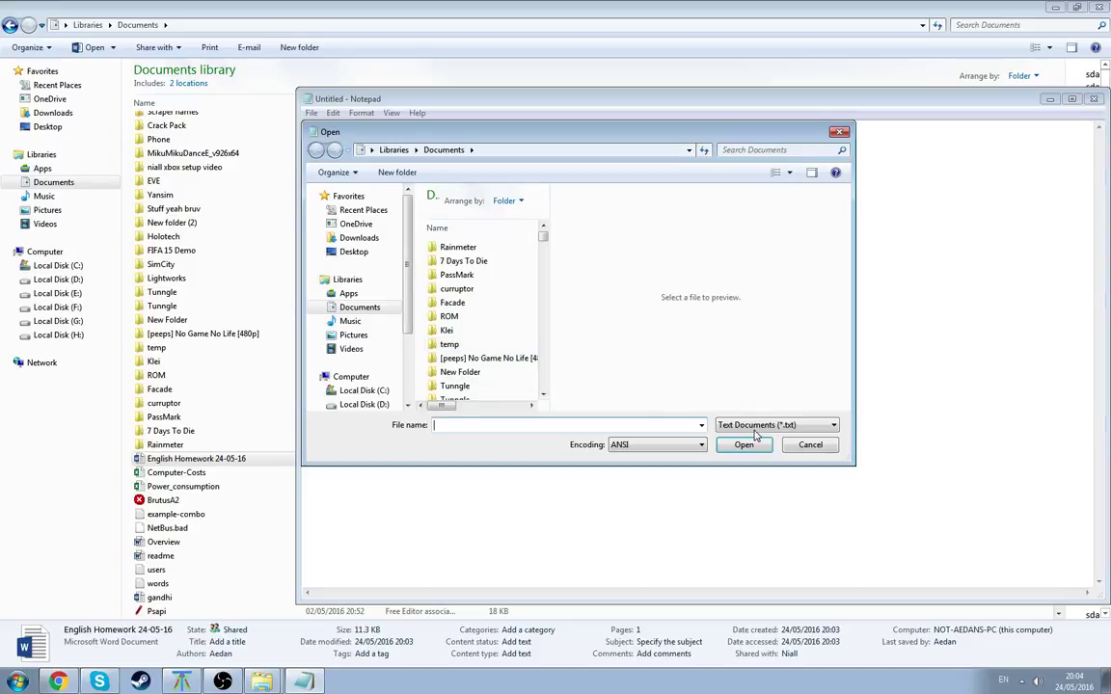
{"action": "left_click", "coordinate": [776, 425]}
{"action": "left_click", "coordinate": [756, 446]}
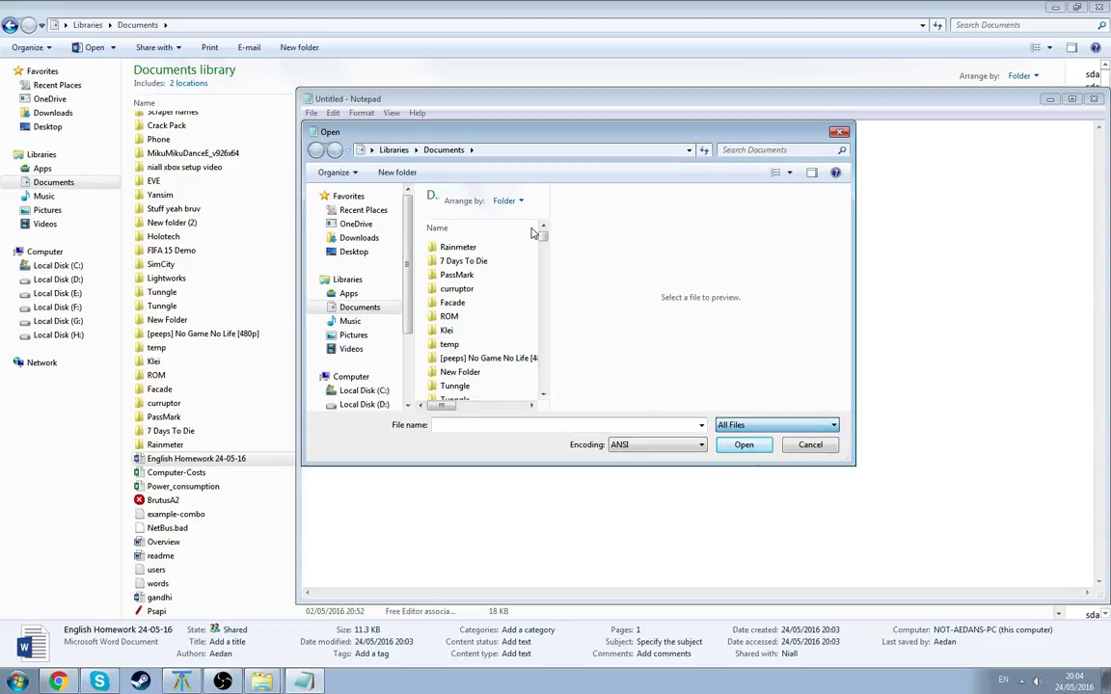
{"action": "left_click_drag", "start_coordinate": [549, 253], "coordinate": [750, 403]}
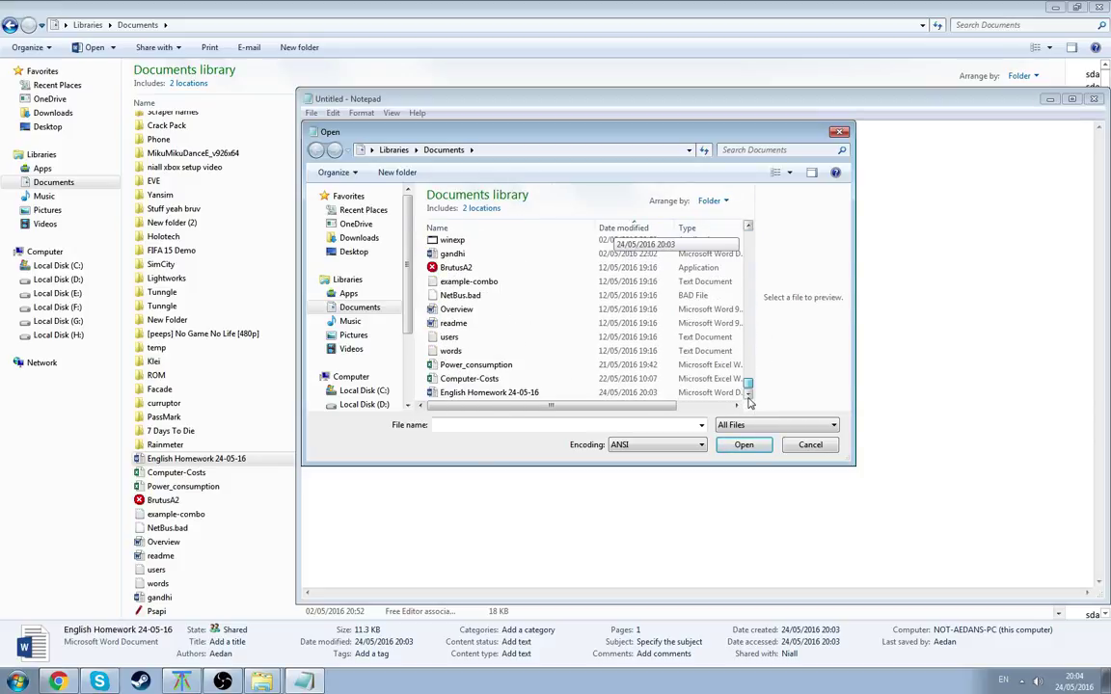
{"action": "left_click", "coordinate": [606, 396]}
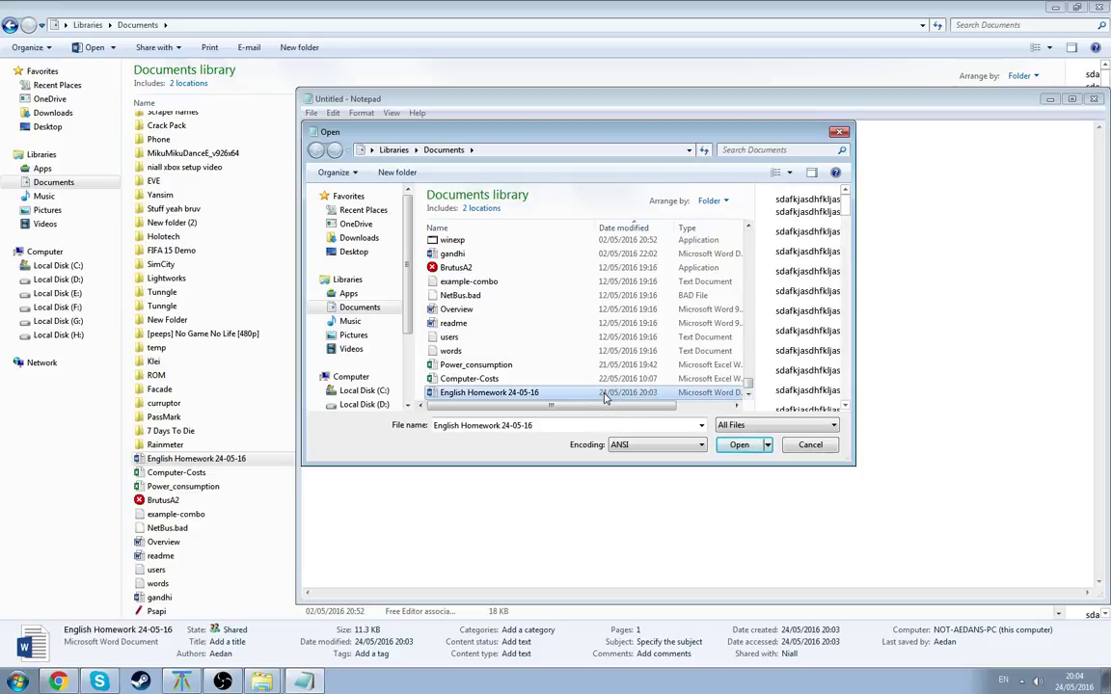
{"action": "double_click", "coordinate": [605, 396]}
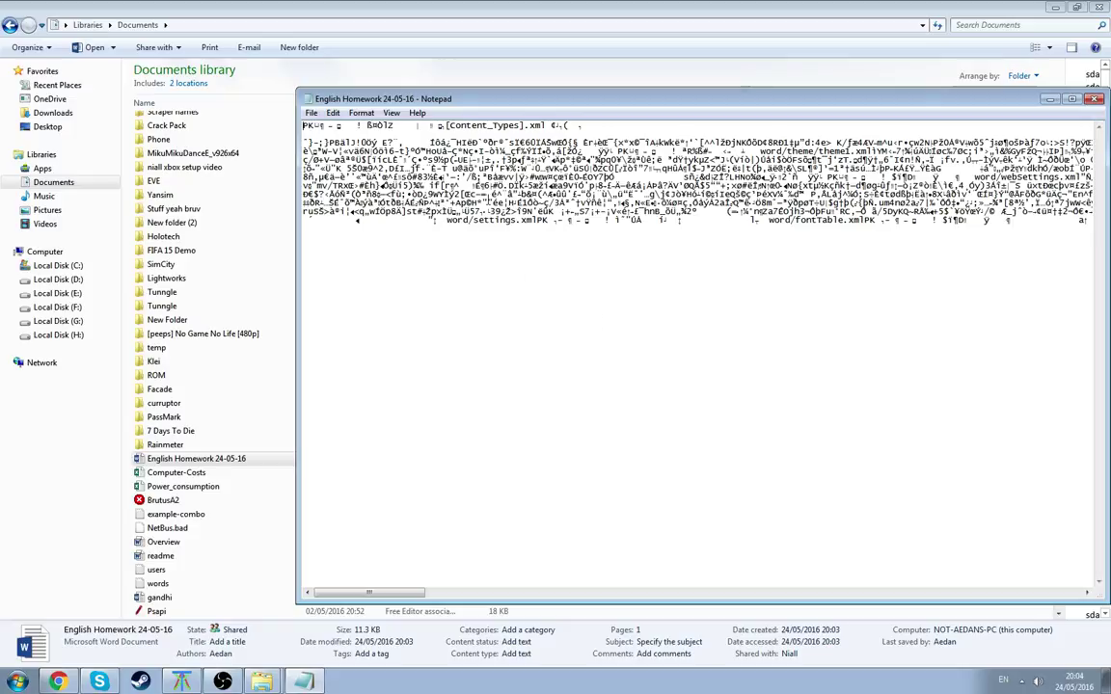
Maximize Notepad, add two line breaks and "Ni hao" in the last line of code, and delete a short stretch of characters higher up
{"action": "scroll", "coordinate": [698, 357], "scroll_direction": "right", "scroll_amount": 3}
{"action": "left_click", "coordinate": [1071, 100]}
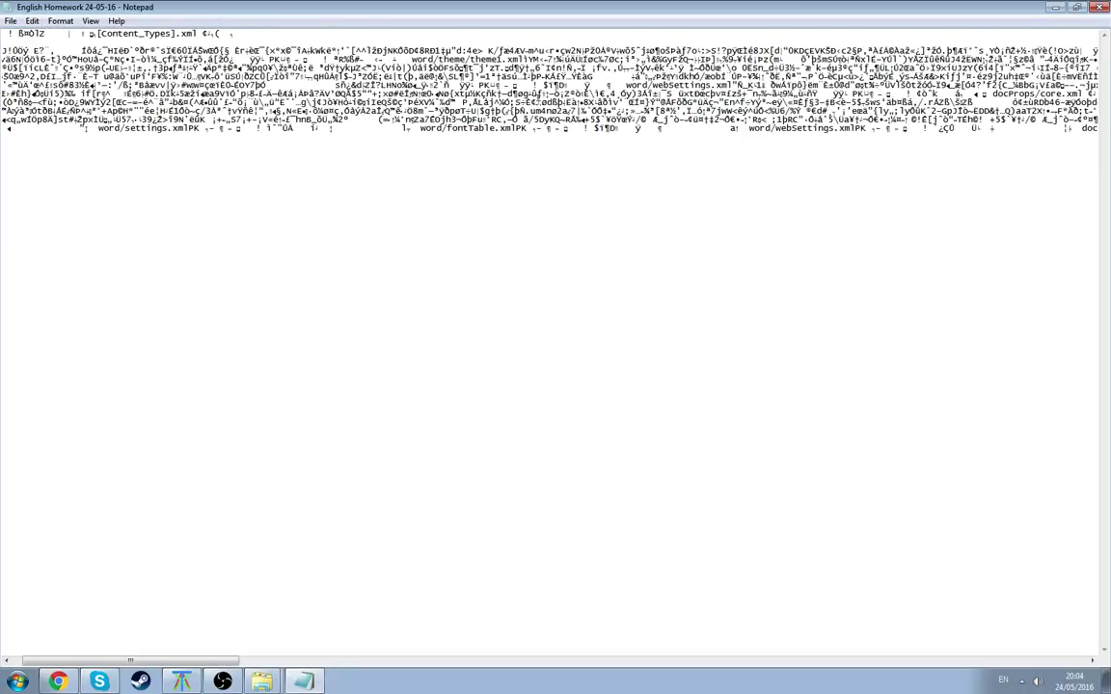
{"action": "scroll", "coordinate": [549, 87], "scroll_direction": "left", "scroll_amount": 2}
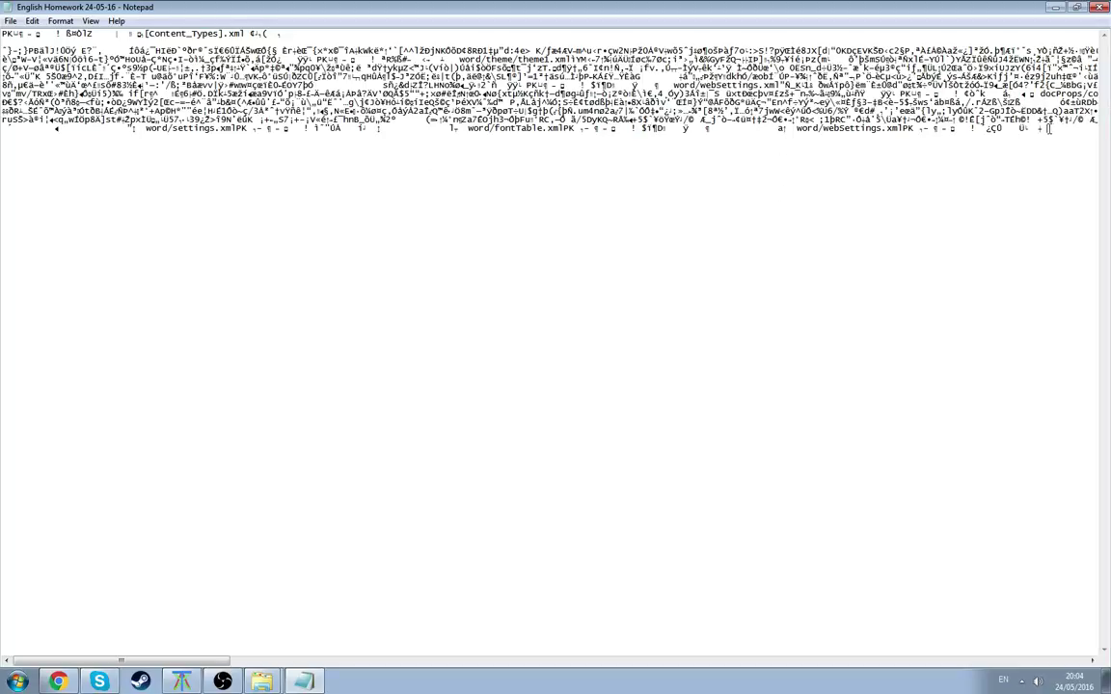
{"action": "key", "text": "Return"}
{"action": "key", "text": "Return"}
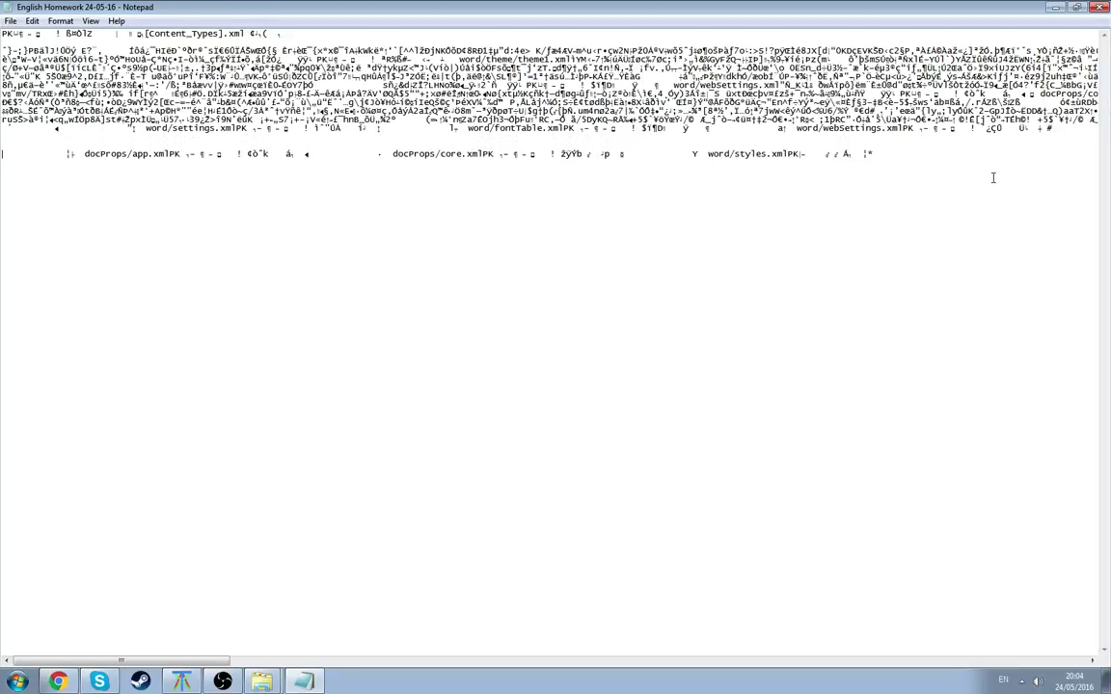
{"action": "type", "text": "Ní ha"}
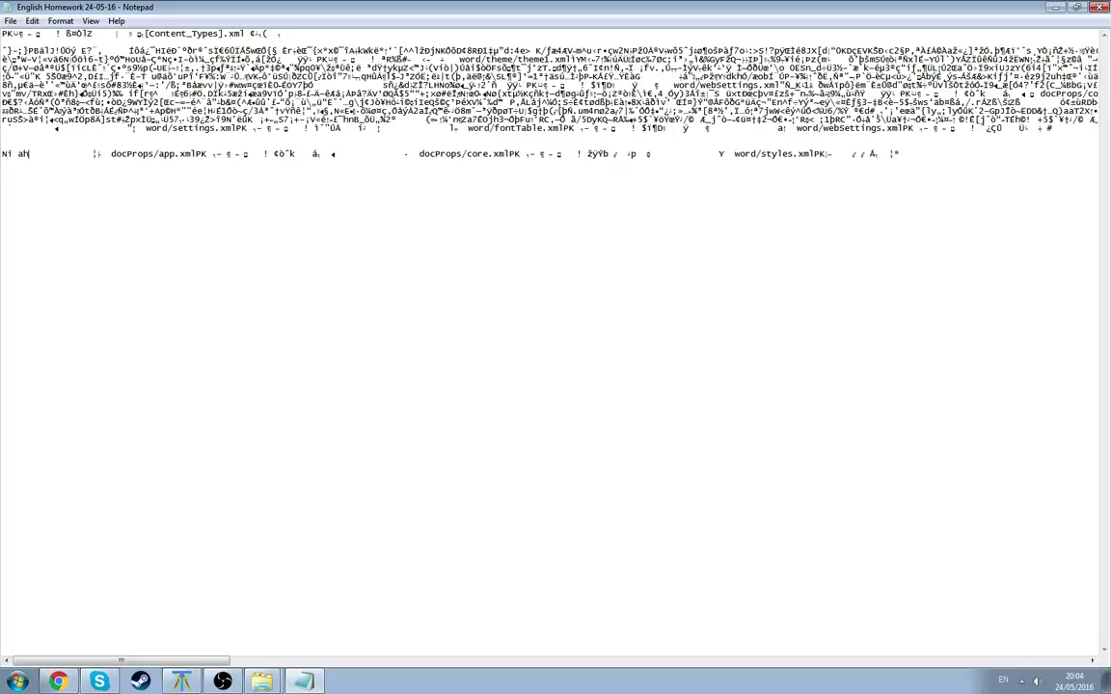
{"action": "type", "text": "o"}
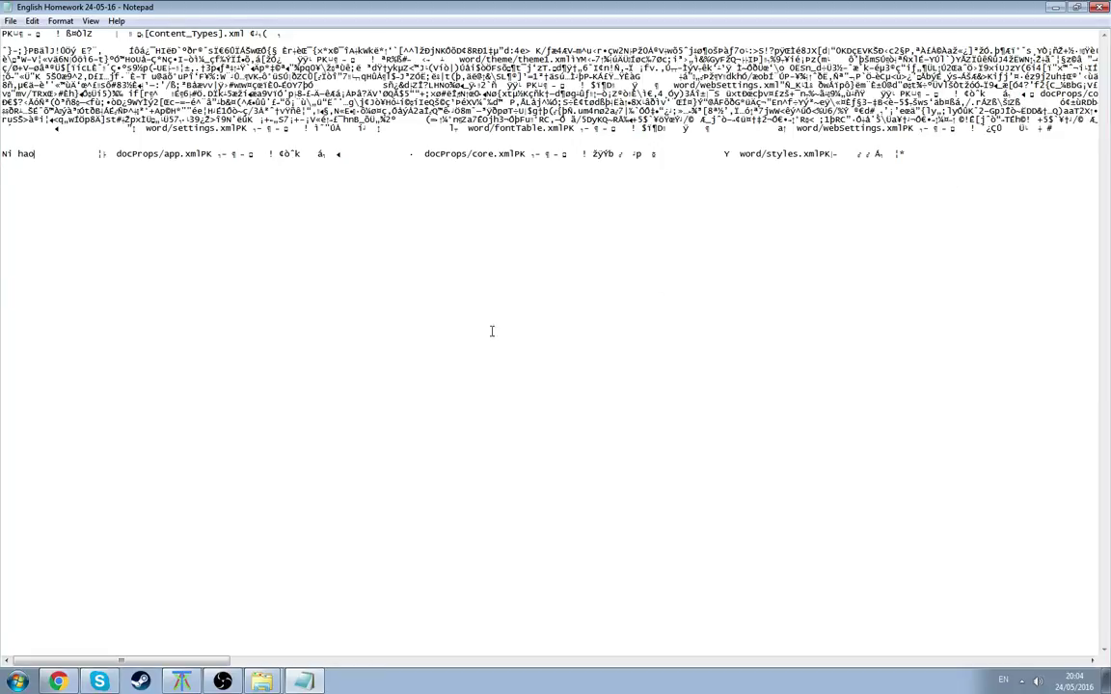
{"action": "left_click_drag", "start_coordinate": [371, 101], "coordinate": [347, 101]}
{"action": "key", "text": "BackSpace"}
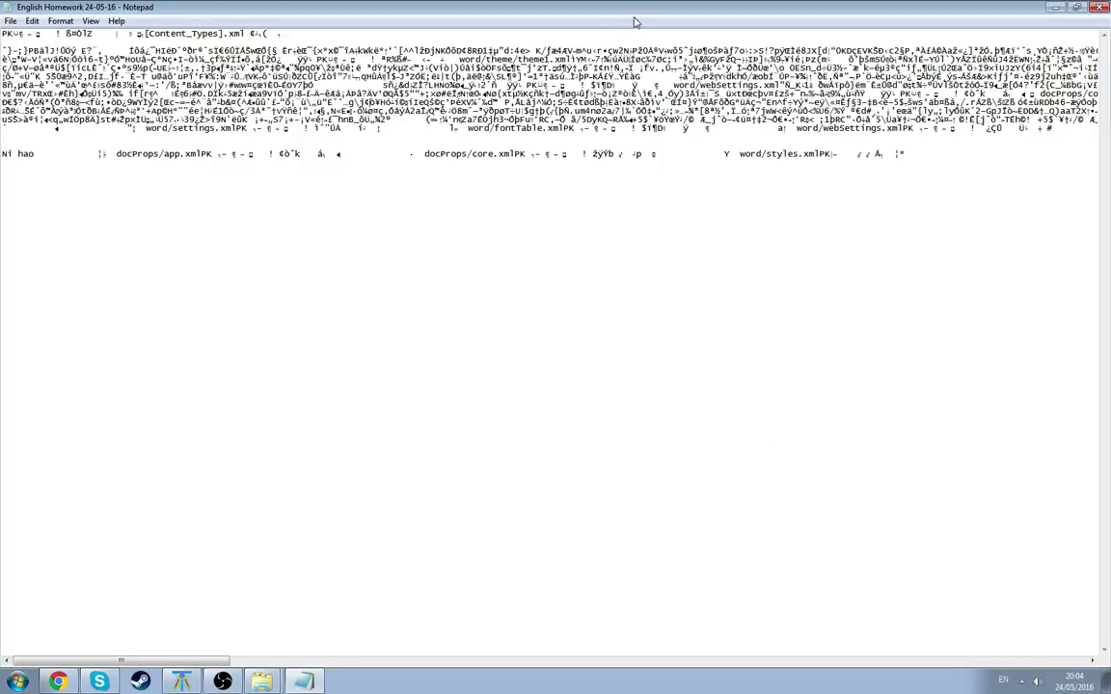
{"action": "scroll", "coordinate": [114, 143], "scroll_direction": "right", "scroll_amount": 3}
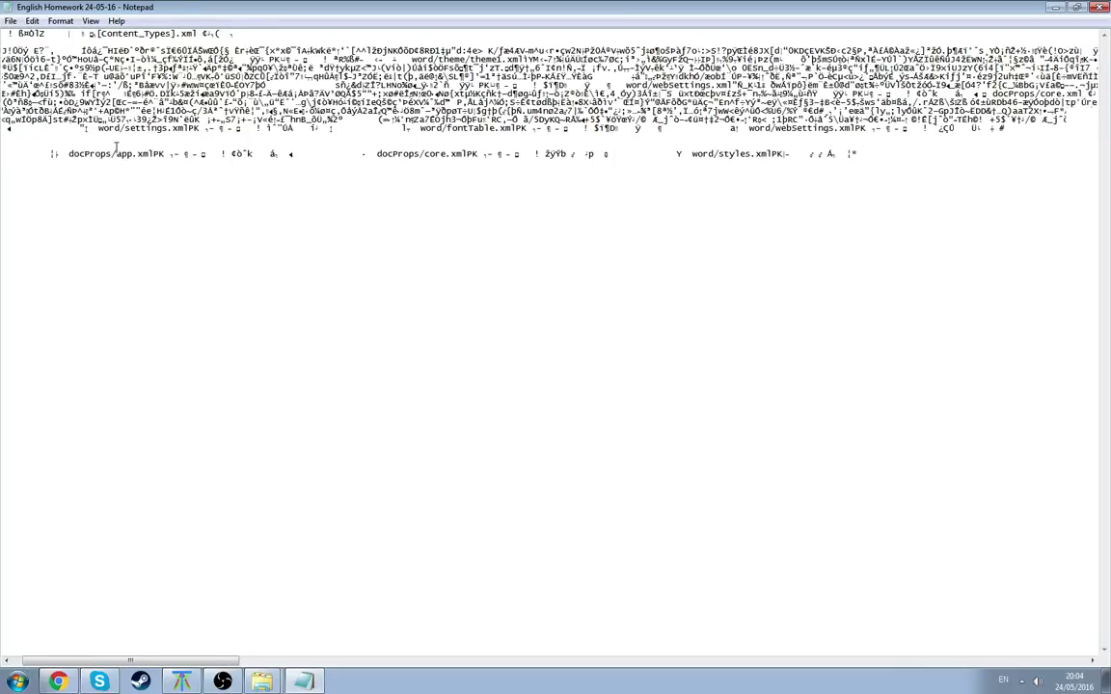
{"action": "scroll", "coordinate": [117, 150], "scroll_direction": "left", "scroll_amount": 3}
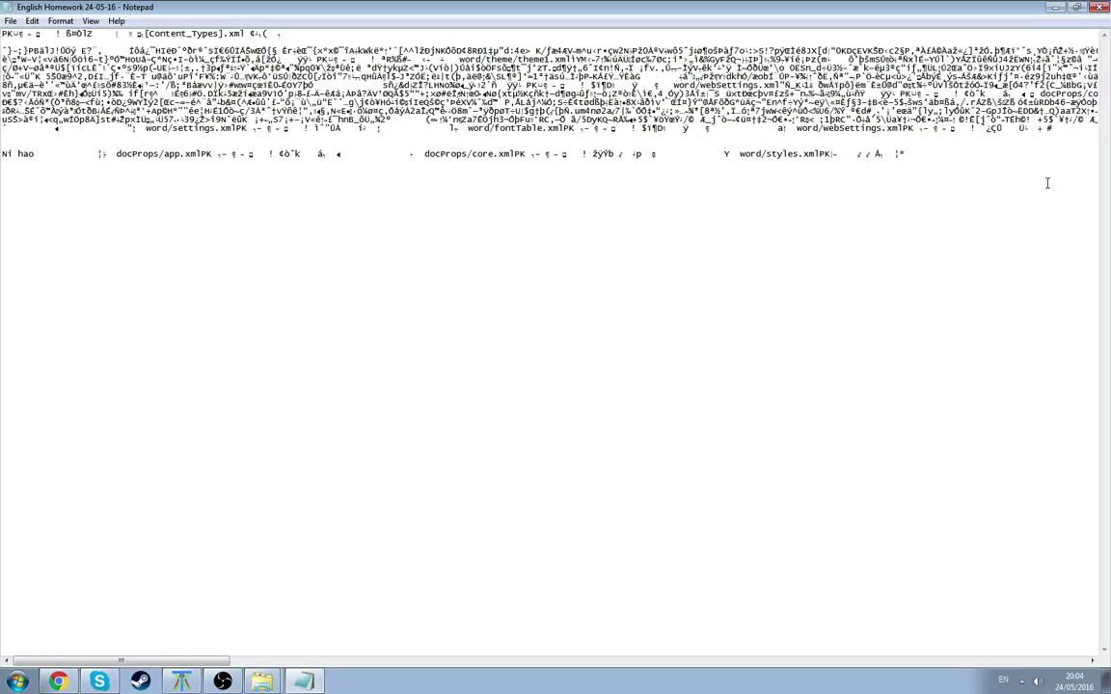
Close Notepad and save the changes to the English Homework 24-05-16 document
{"action": "left_click", "coordinate": [1099, 7]}
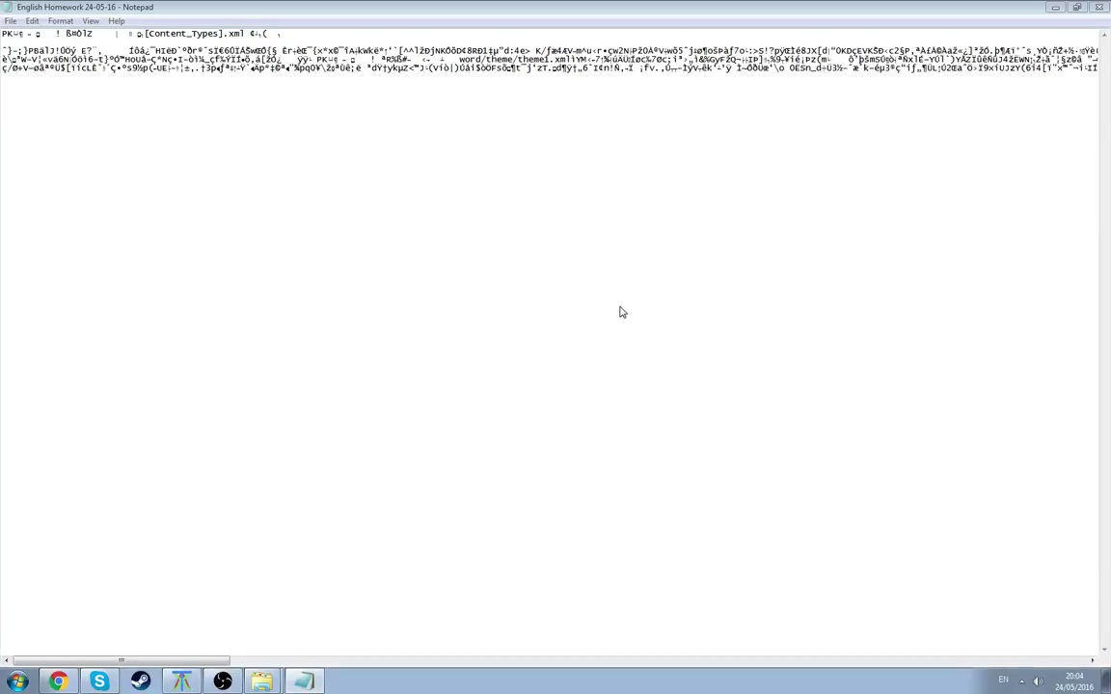
{"action": "key", "text": "alt+F4"}
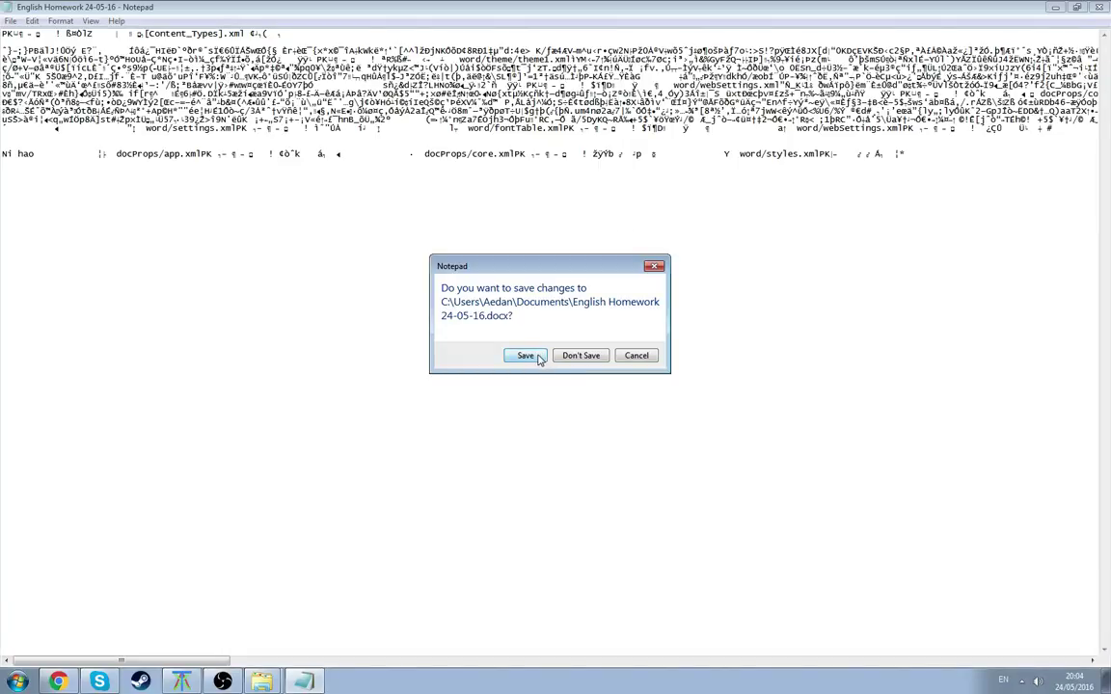
{"action": "left_click", "coordinate": [539, 359]}
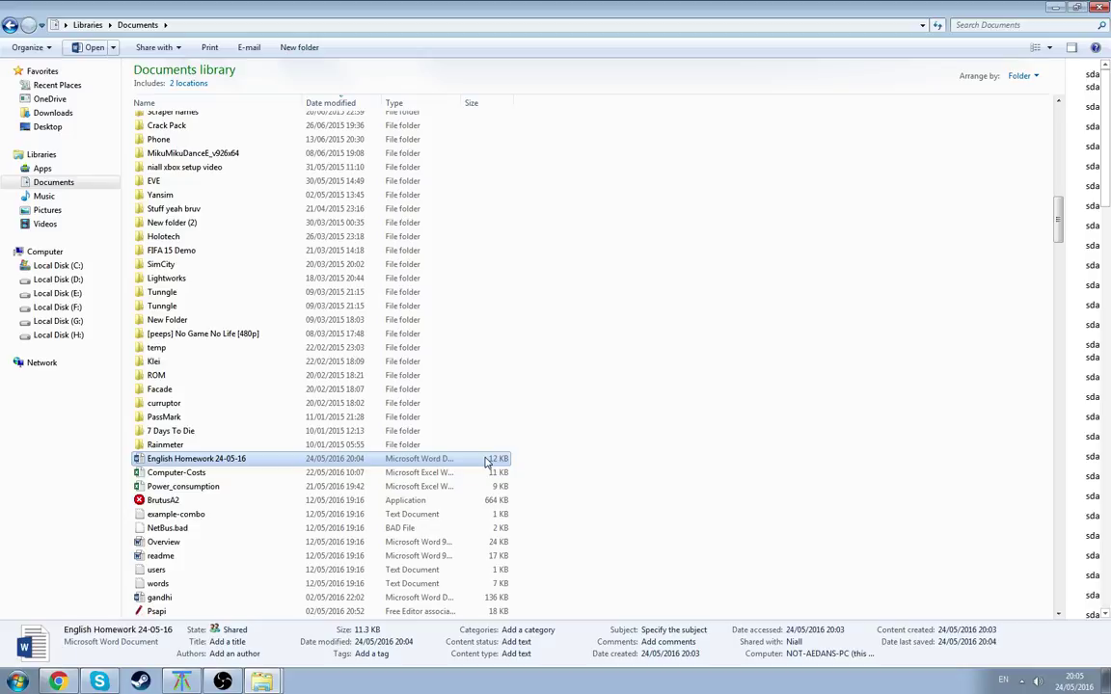
Try to open the edited English Homework 24-05-16 document in Word and dismiss the open-dialog warning
{"action": "double_click", "coordinate": [484, 461]}
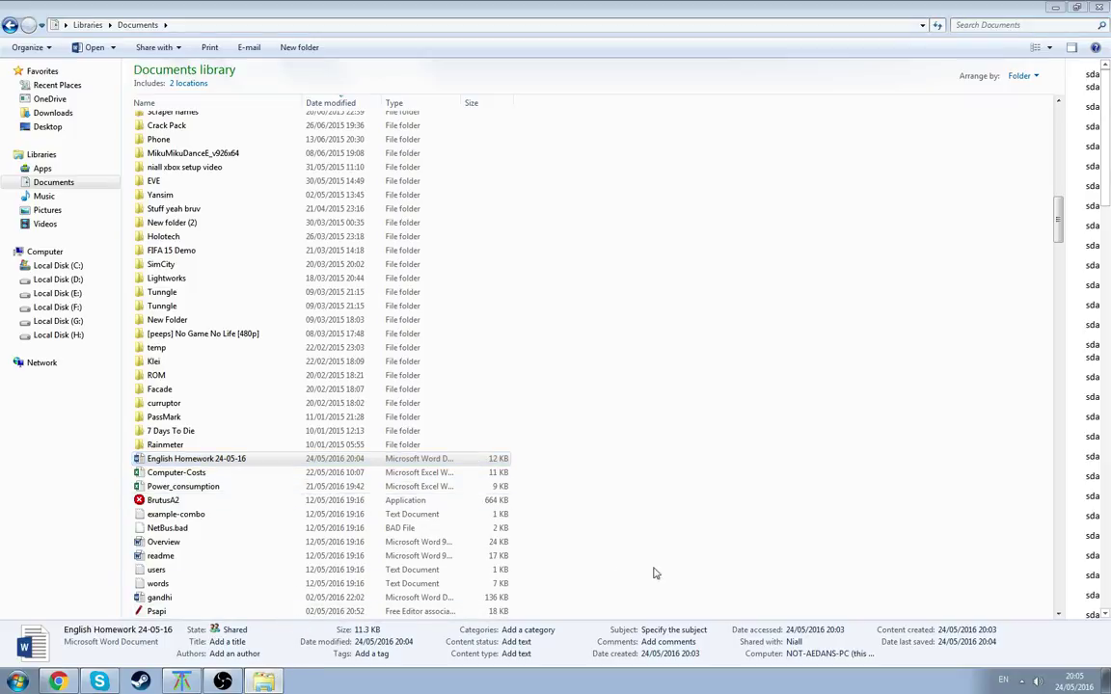
{"action": "left_click", "coordinate": [617, 487]}
{"action": "left_click", "coordinate": [481, 459]}
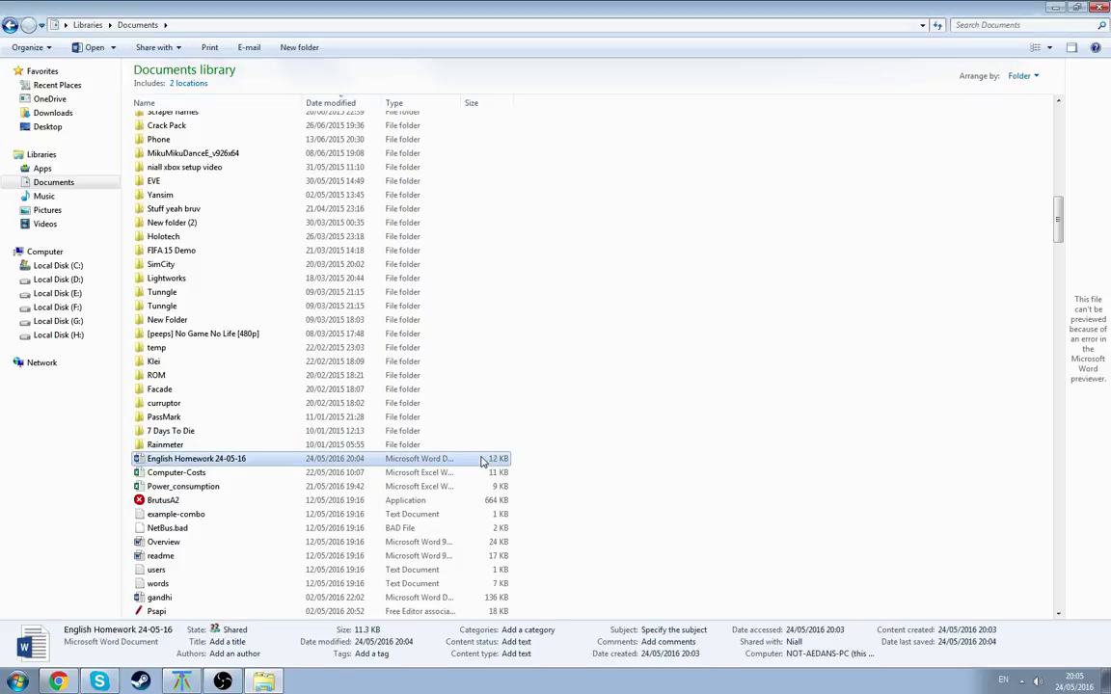
{"action": "double_click", "coordinate": [477, 458]}
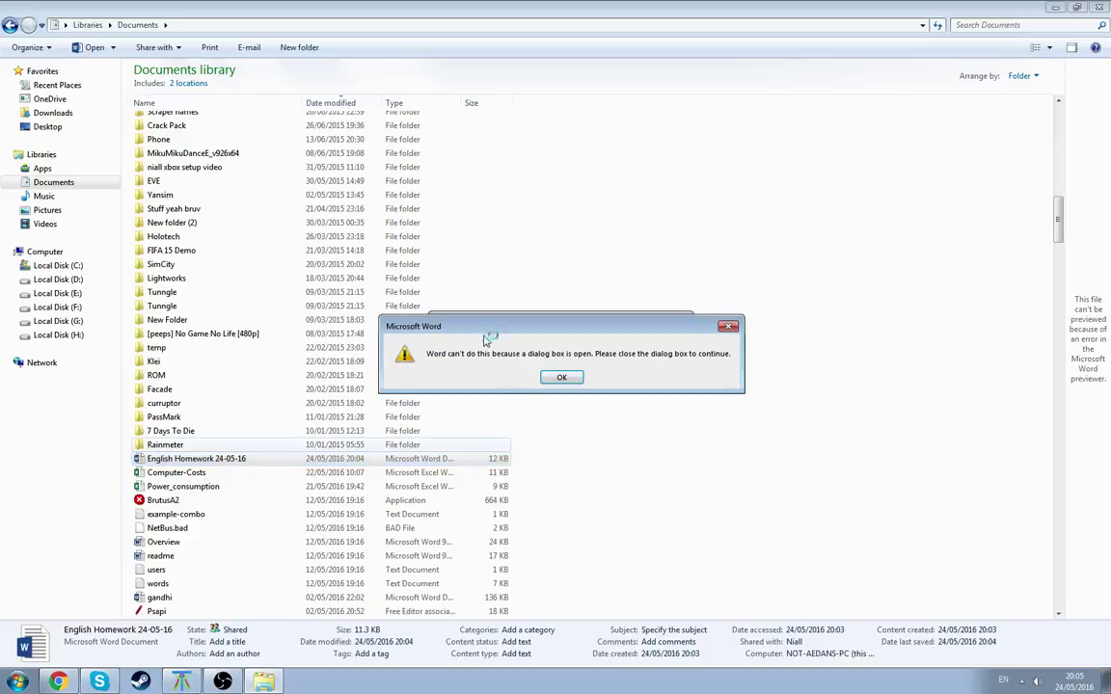
{"action": "left_click", "coordinate": [558, 376]}
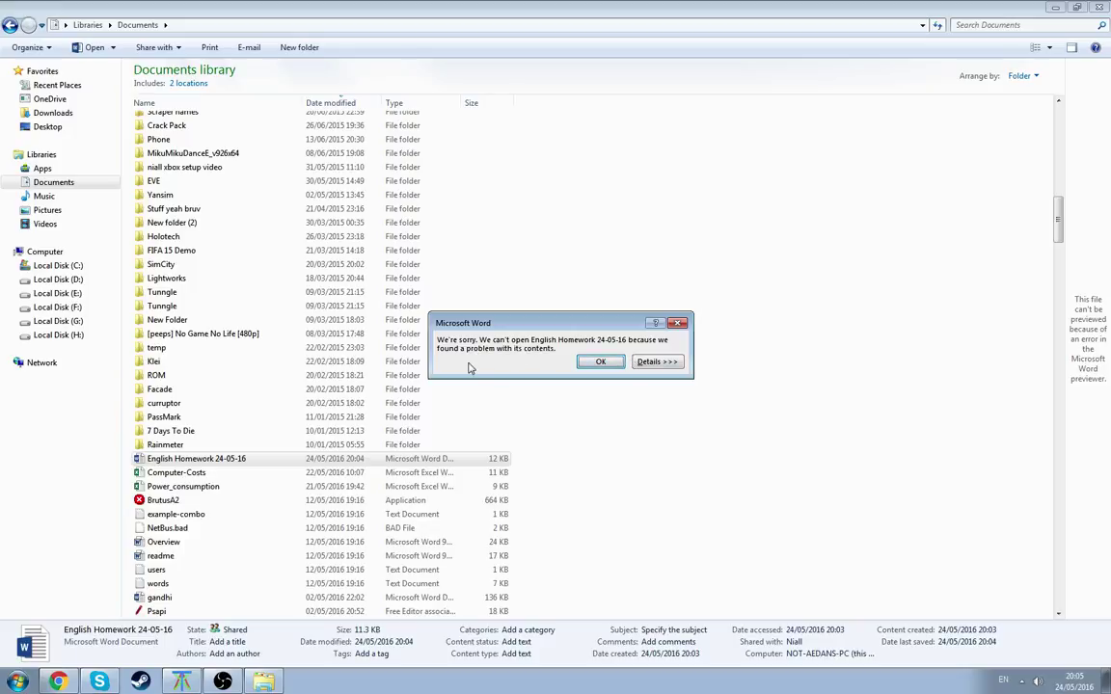
Examine the details of Word's error message, try to recover the document's contents, and dismiss the remaining message
{"action": "left_click", "coordinate": [644, 364]}
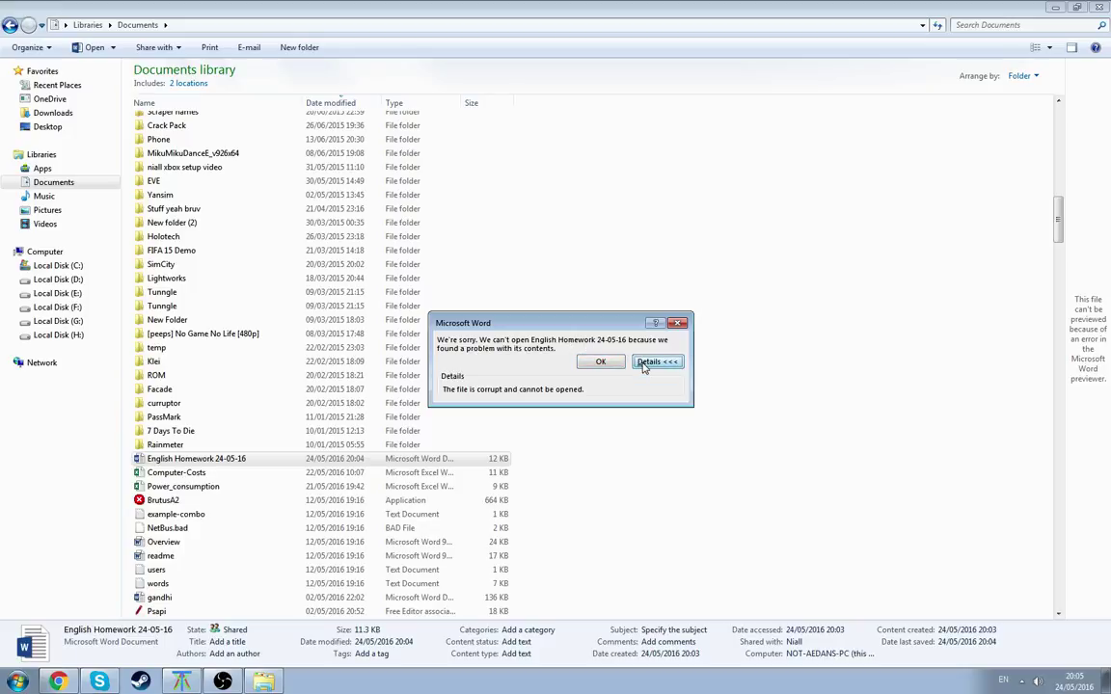
{"action": "left_click", "coordinate": [643, 365]}
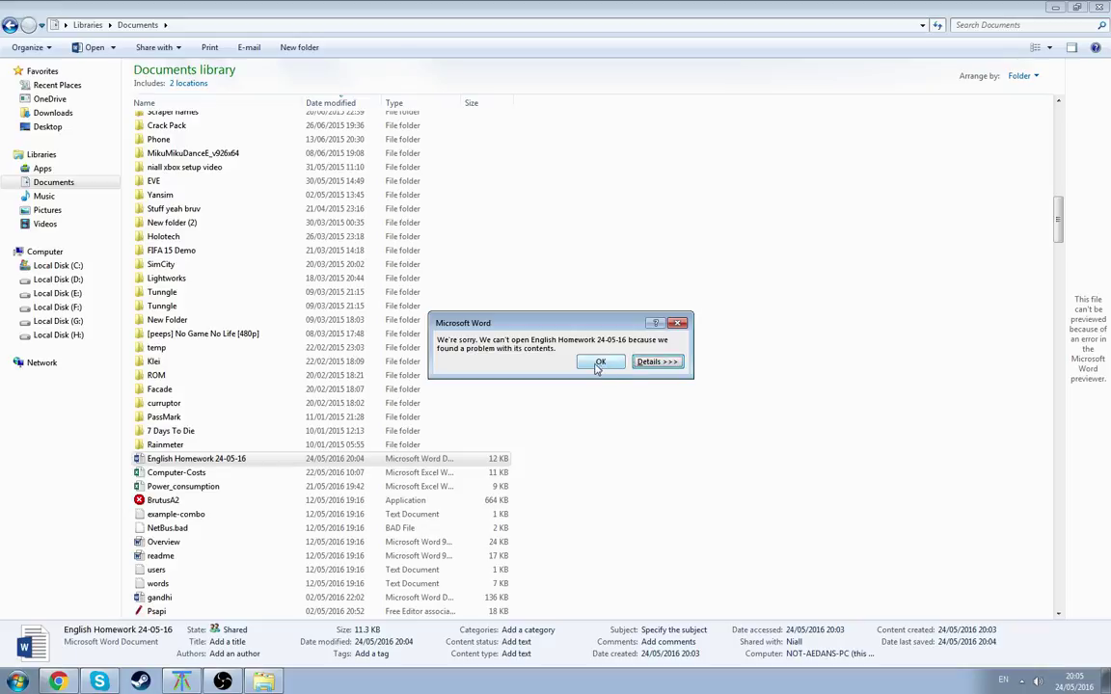
{"action": "left_click", "coordinate": [599, 363]}
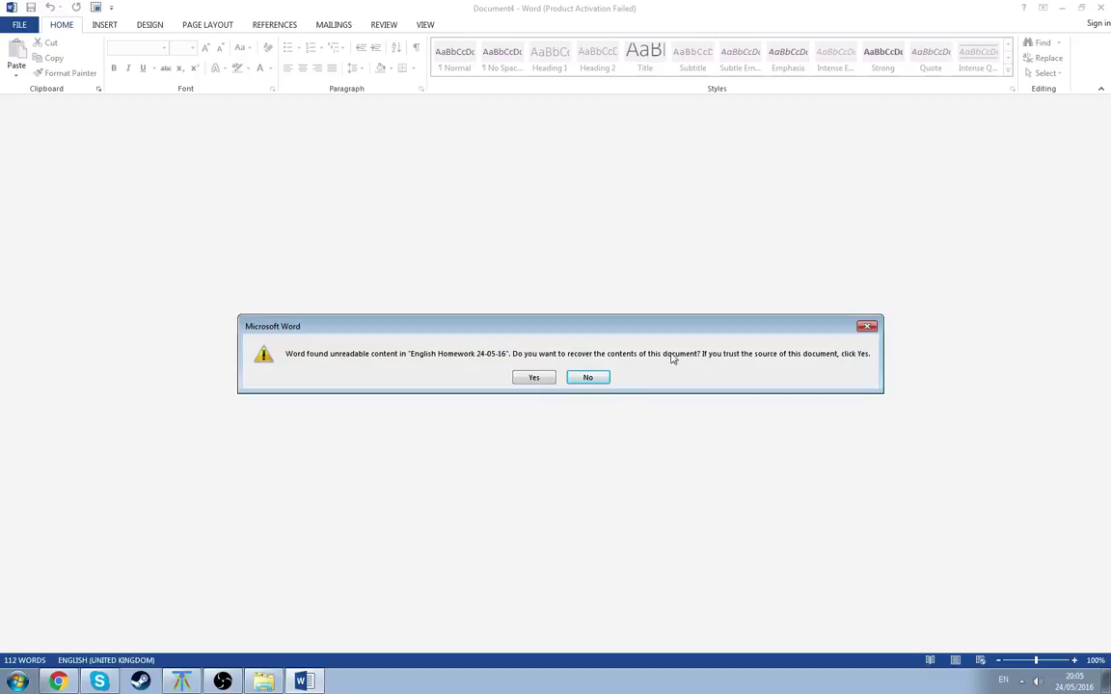
{"action": "left_click", "coordinate": [551, 379]}
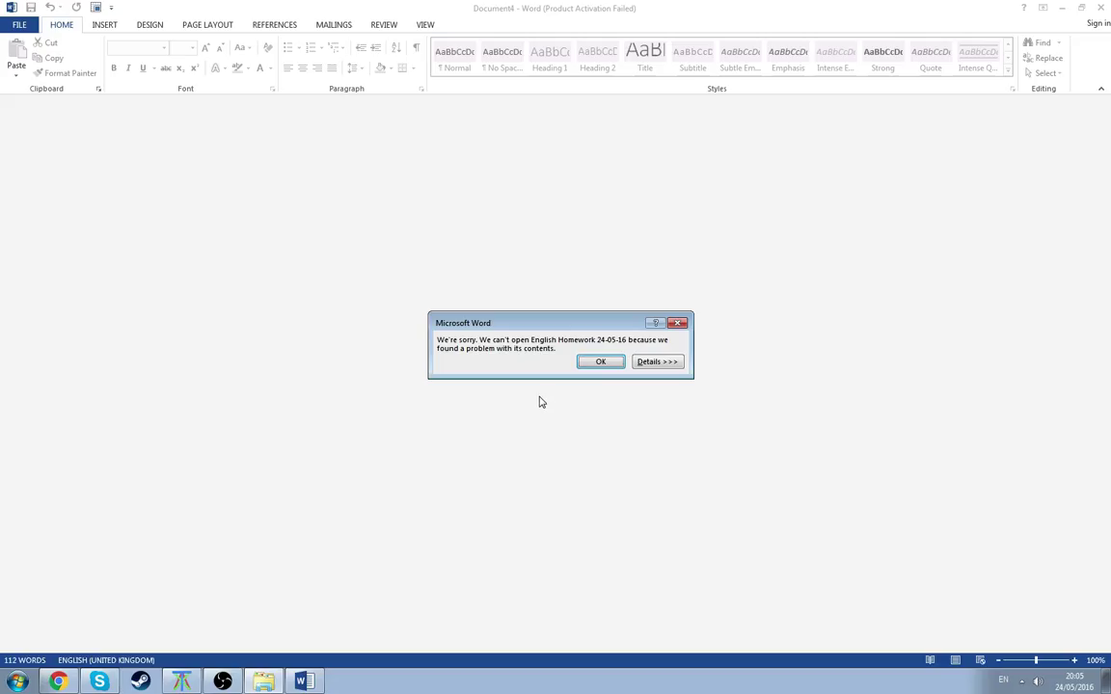
{"action": "left_click", "coordinate": [597, 363]}
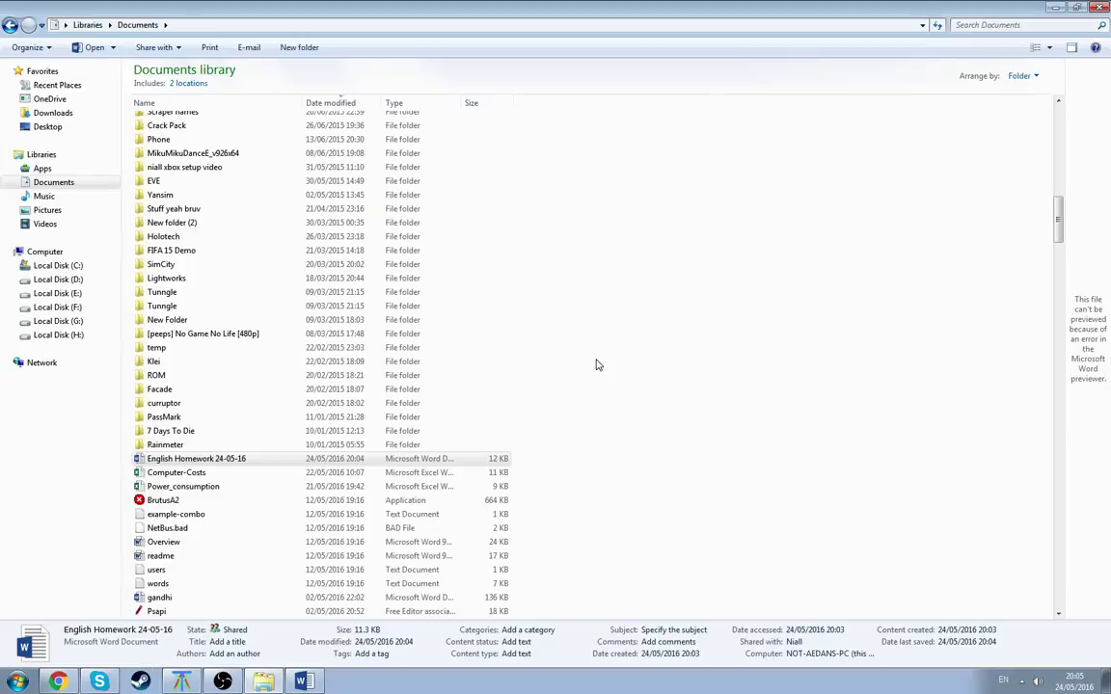